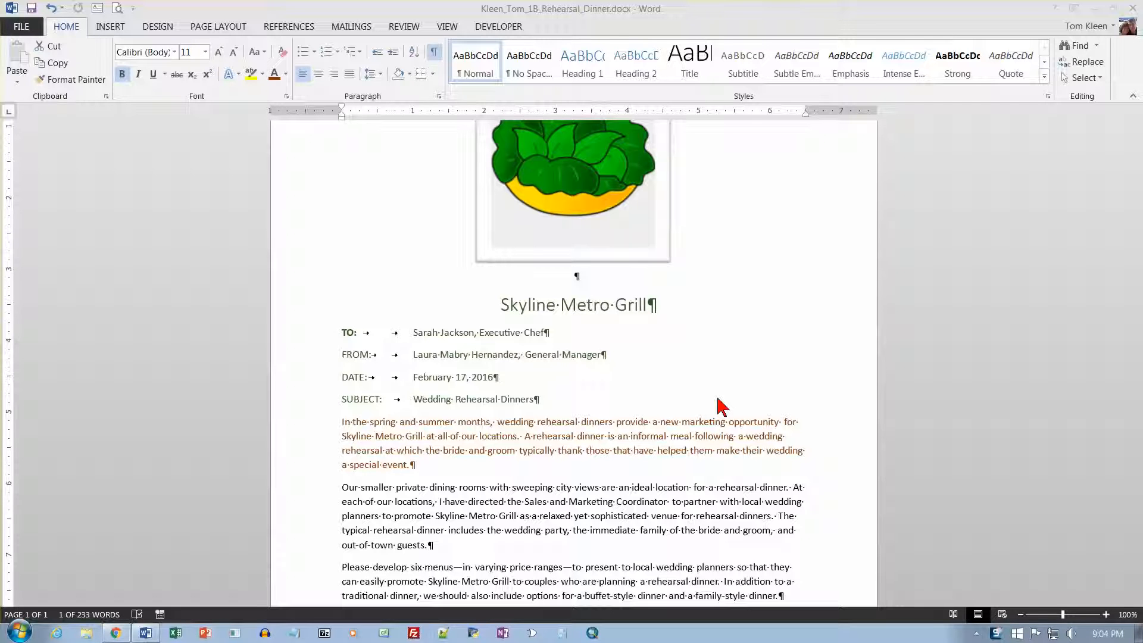
pyautogui.doubleClick(361, 332)
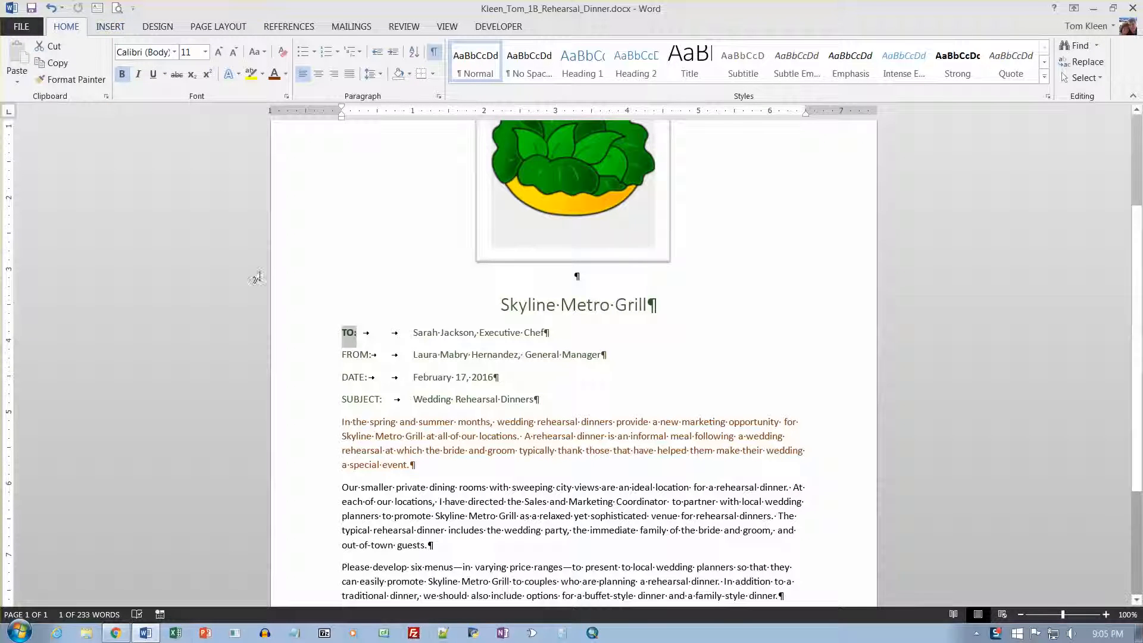
pyautogui.rightClick(348, 334)
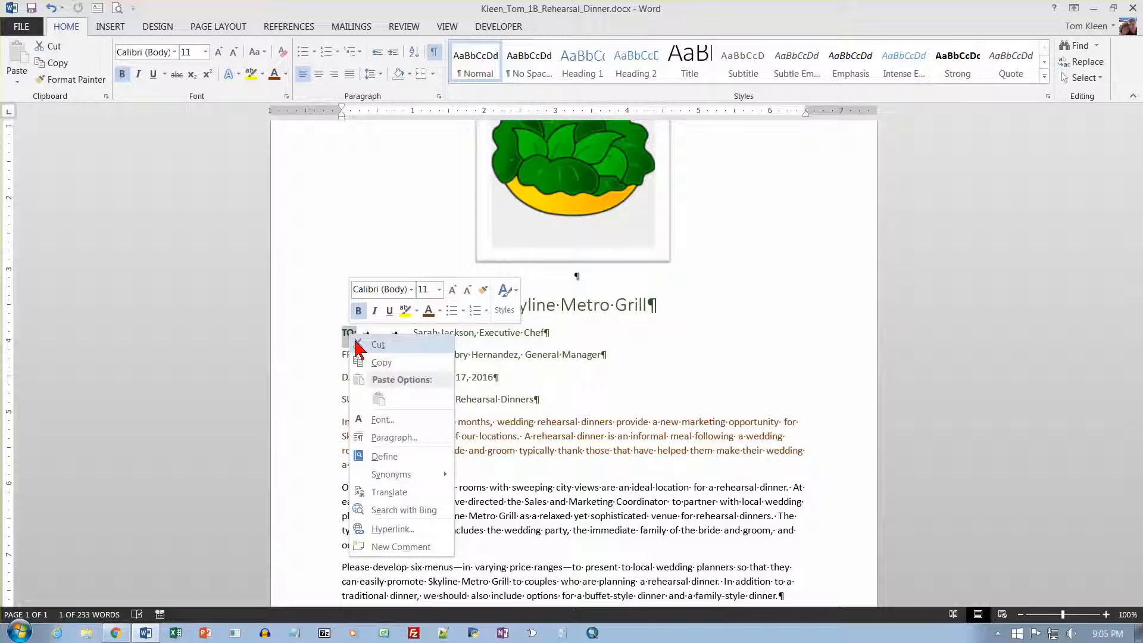
pyautogui.click(484, 291)
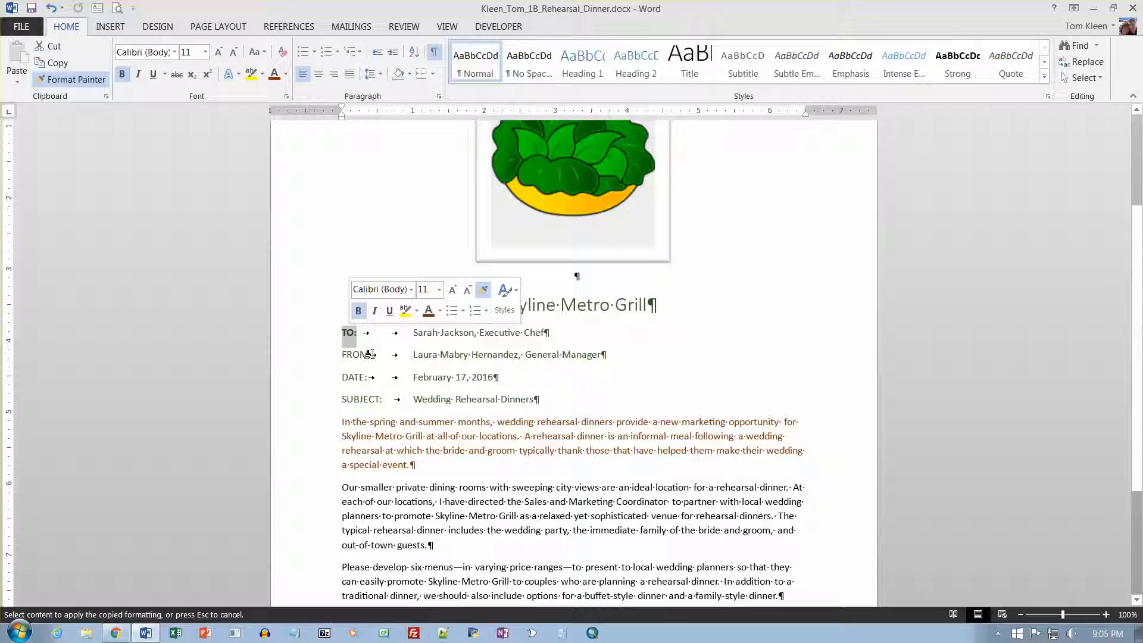
pyautogui.moveTo(369, 355); pyautogui.dragTo(339, 342)
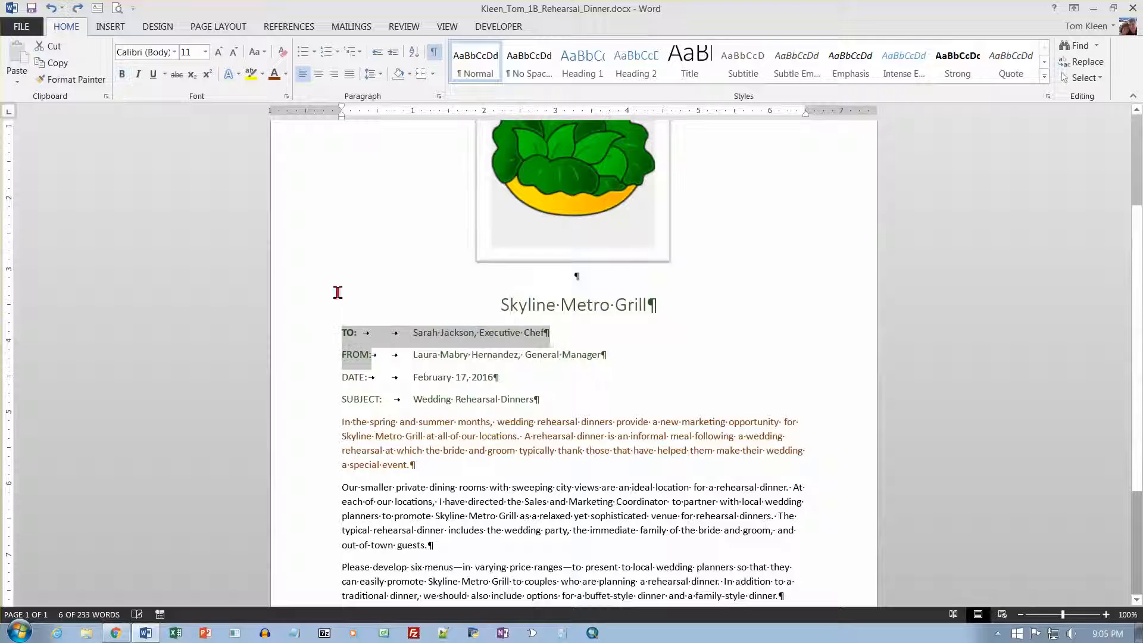
pyautogui.hotkey('ctrl', 'z')
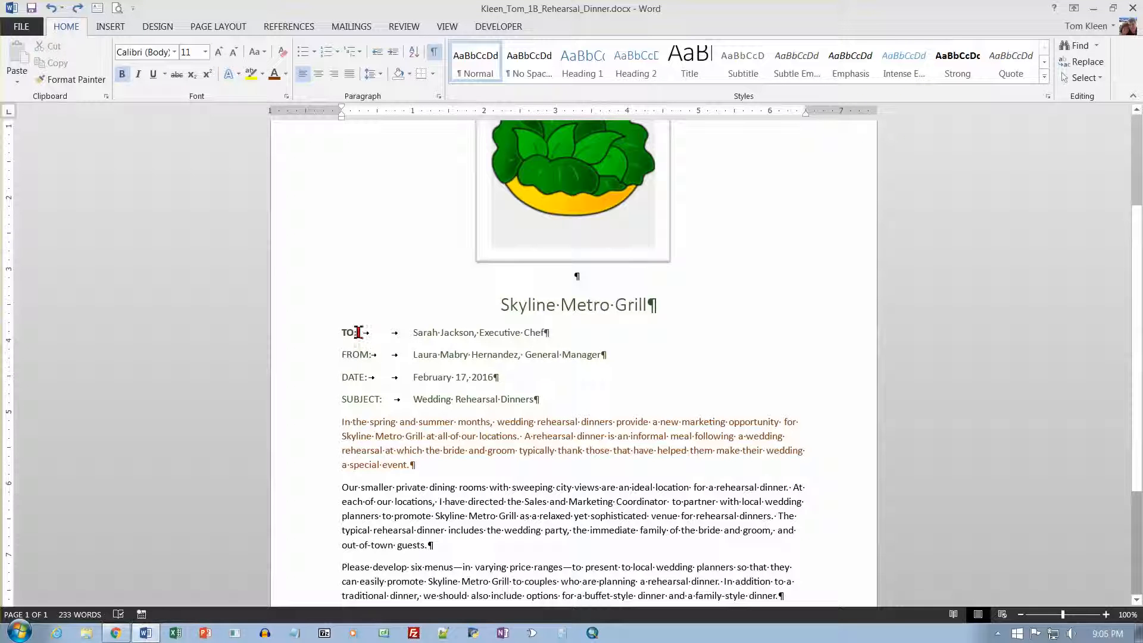
# - Copy the bold formatting of the "TO:" memo heading onto the "FROM:", "DATE:" and "SUBJECT:" headings with Format Painter
pyautogui.moveTo(342, 332); pyautogui.dragTo(357, 332)
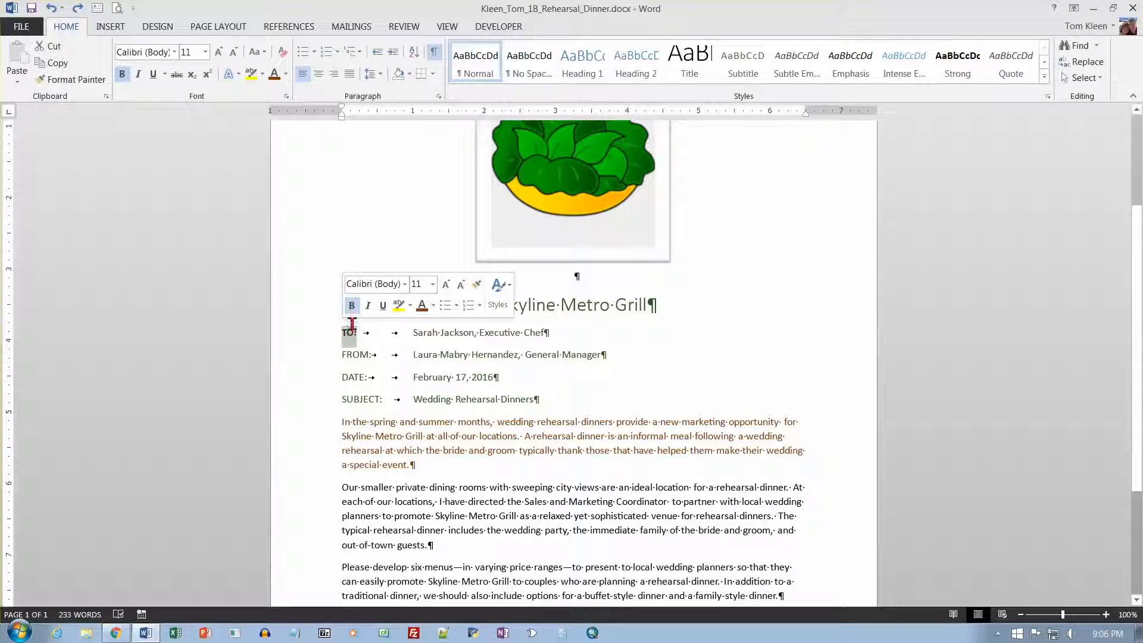
pyautogui.click(476, 284)
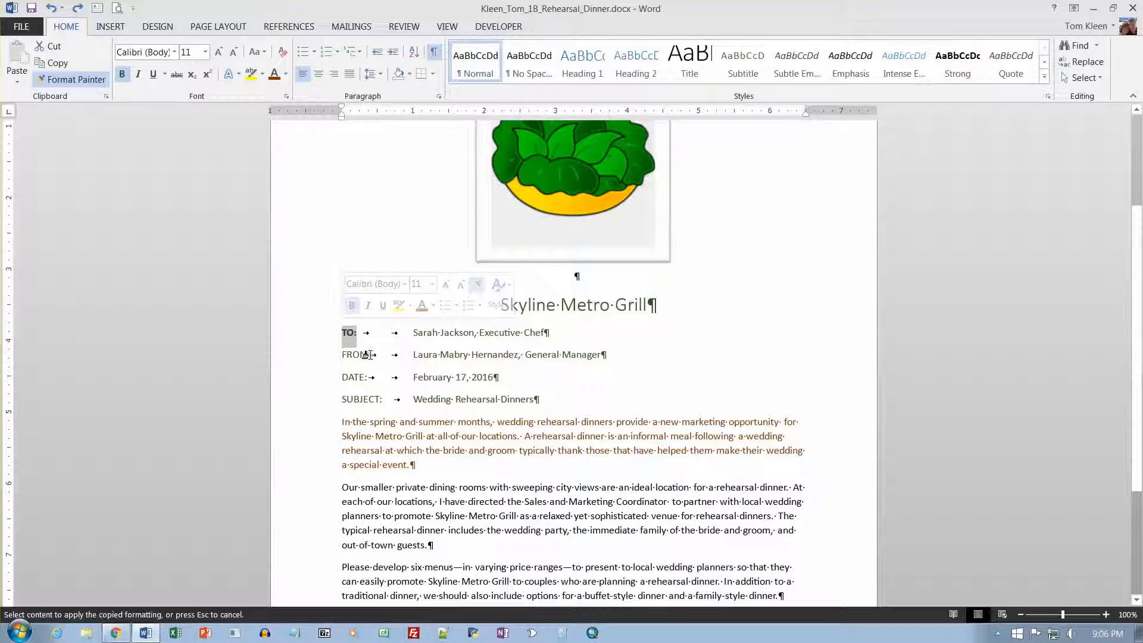
pyautogui.moveTo(371, 355); pyautogui.dragTo(337, 357)
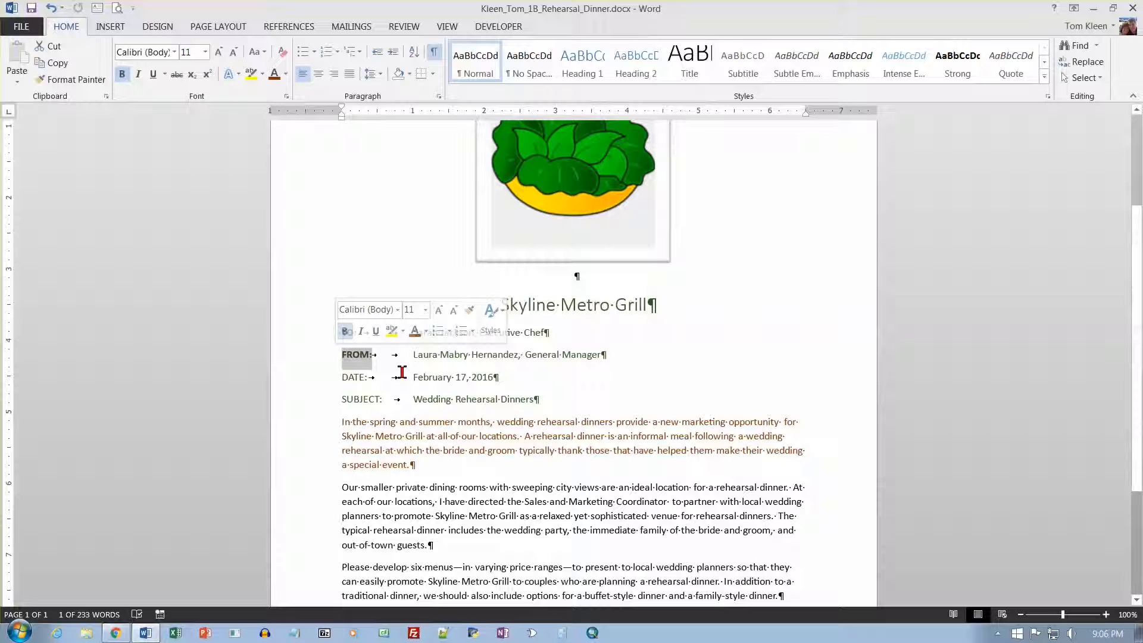
pyautogui.click(65, 80)
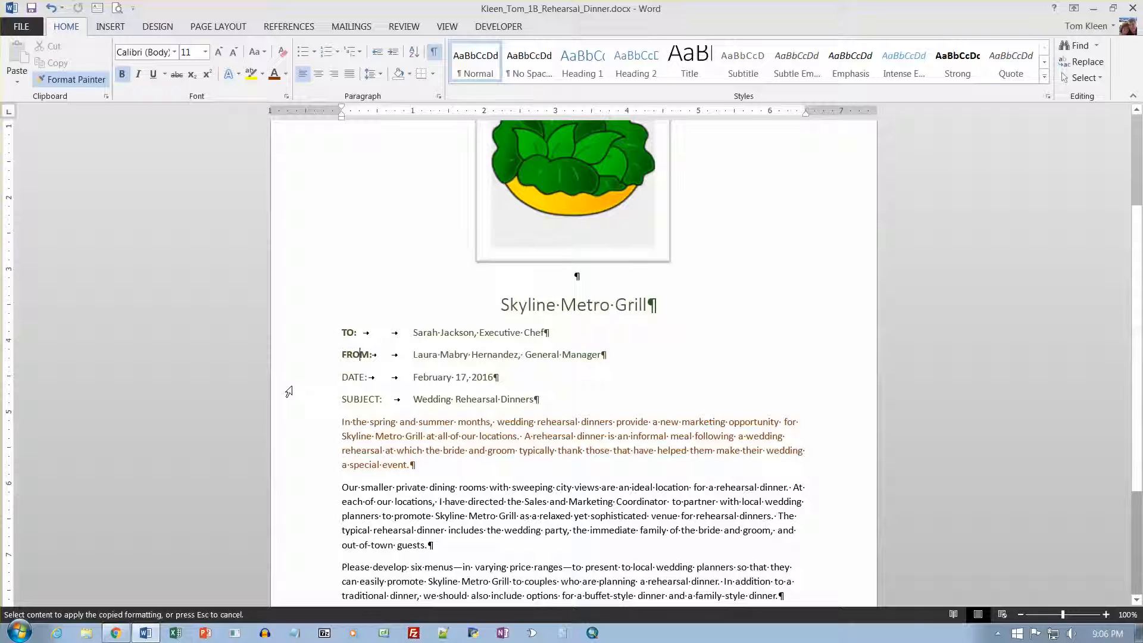
pyautogui.moveTo(337, 376); pyautogui.dragTo(375, 381)
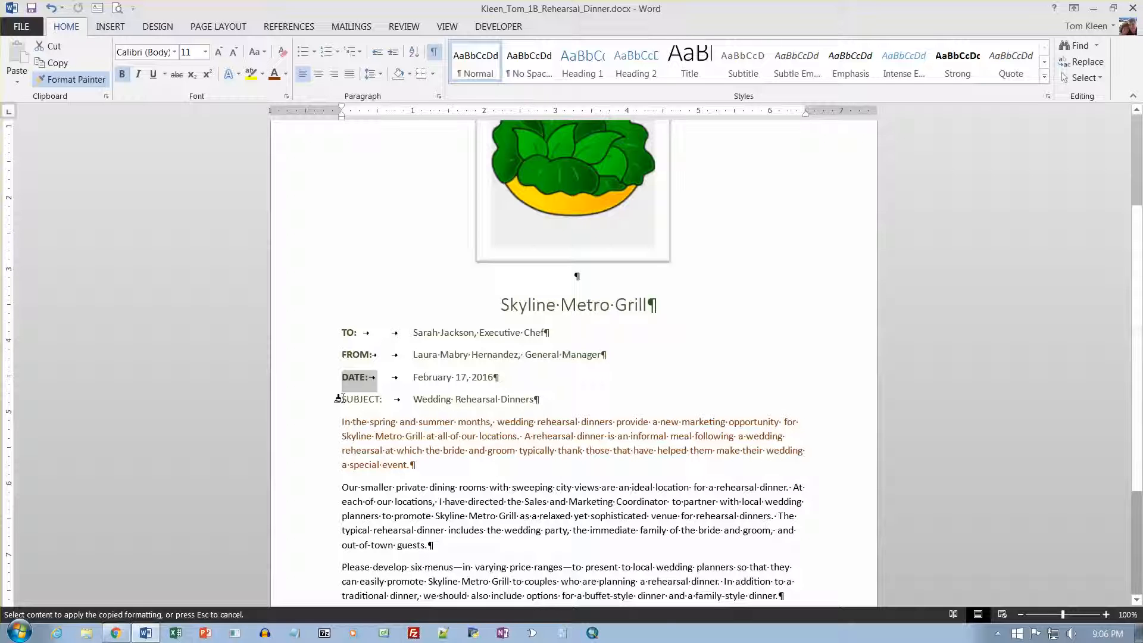
pyautogui.moveTo(339, 398); pyautogui.dragTo(381, 400)
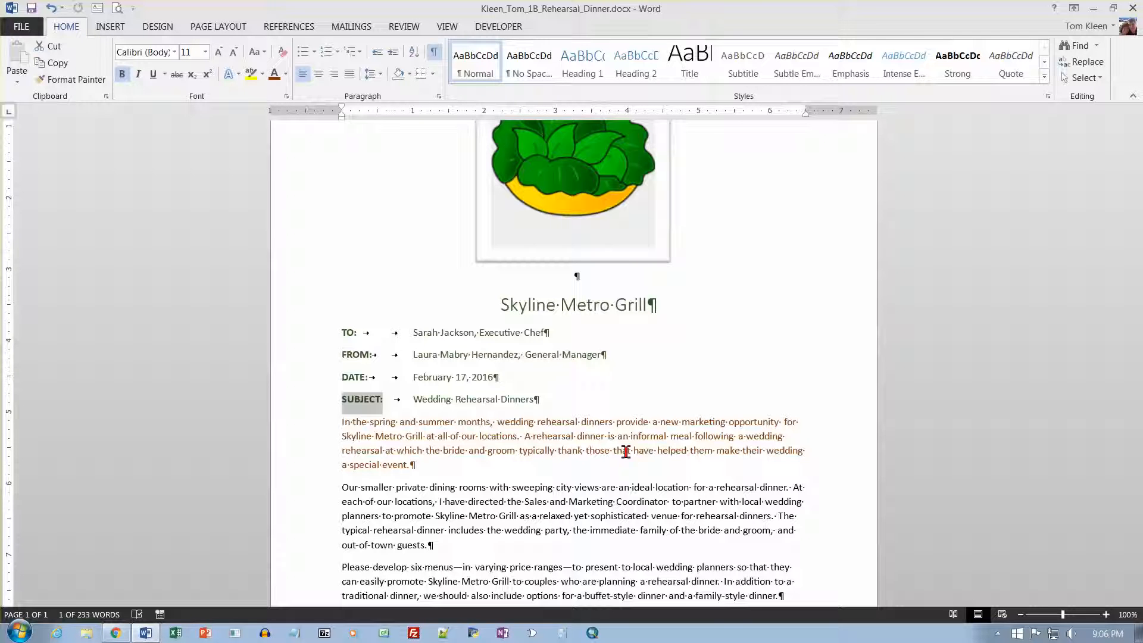
# - Make the paragraph beginning "In the spring and summer months" bold and italic, and save the document
pyautogui.tripleClick(477, 422)
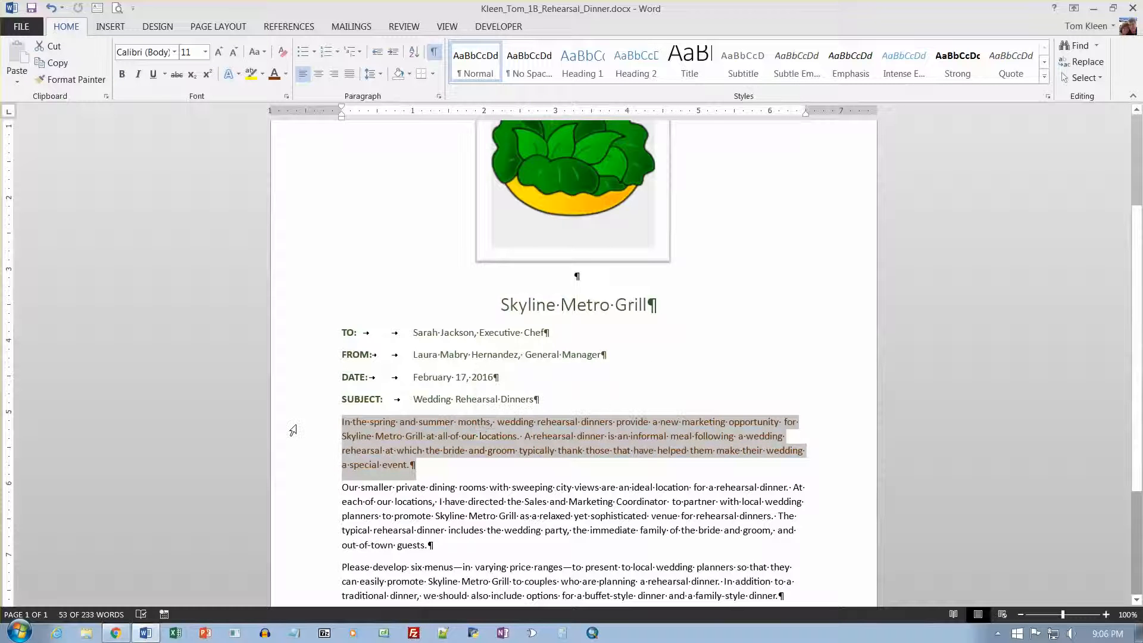
pyautogui.click(293, 424)
pyautogui.click(288, 438)
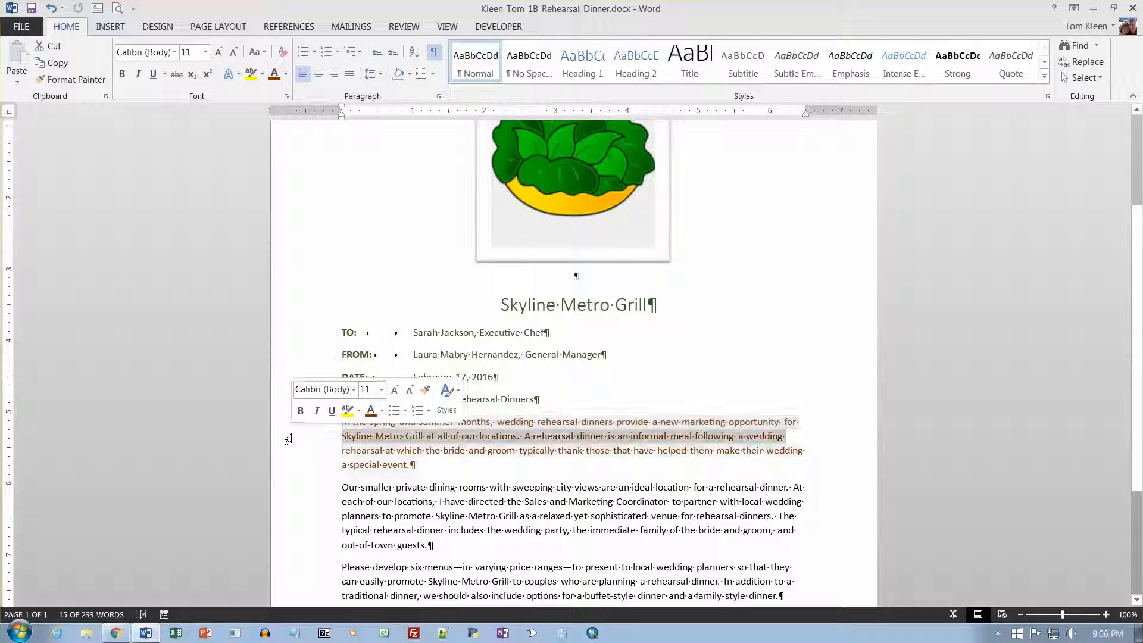
pyautogui.doubleClick(288, 439)
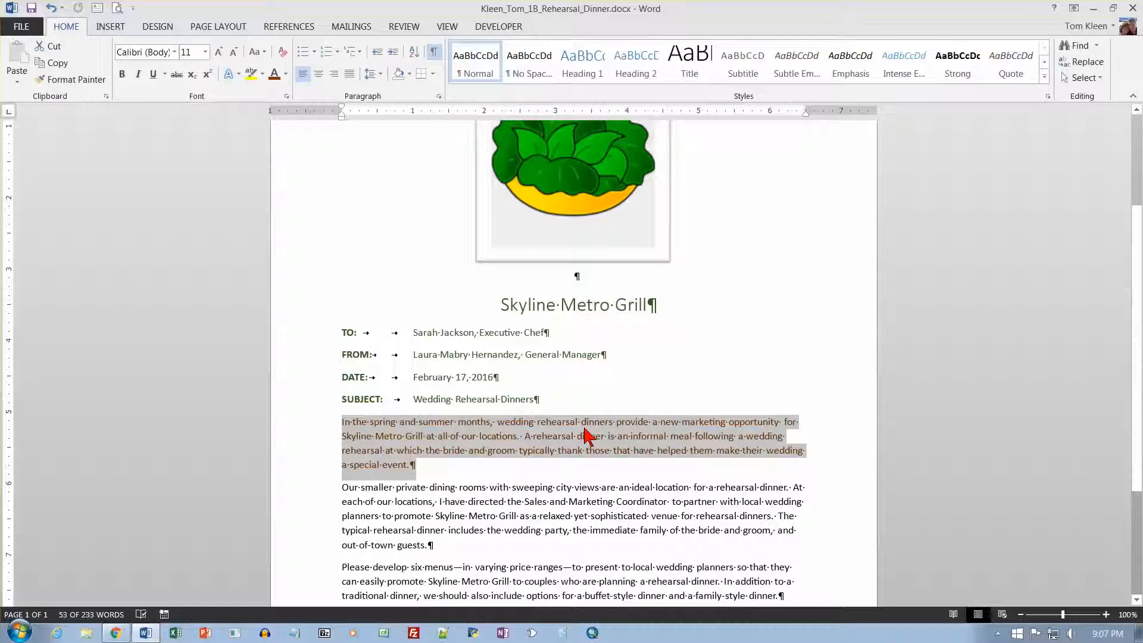
pyautogui.click(121, 75)
pyautogui.click(138, 75)
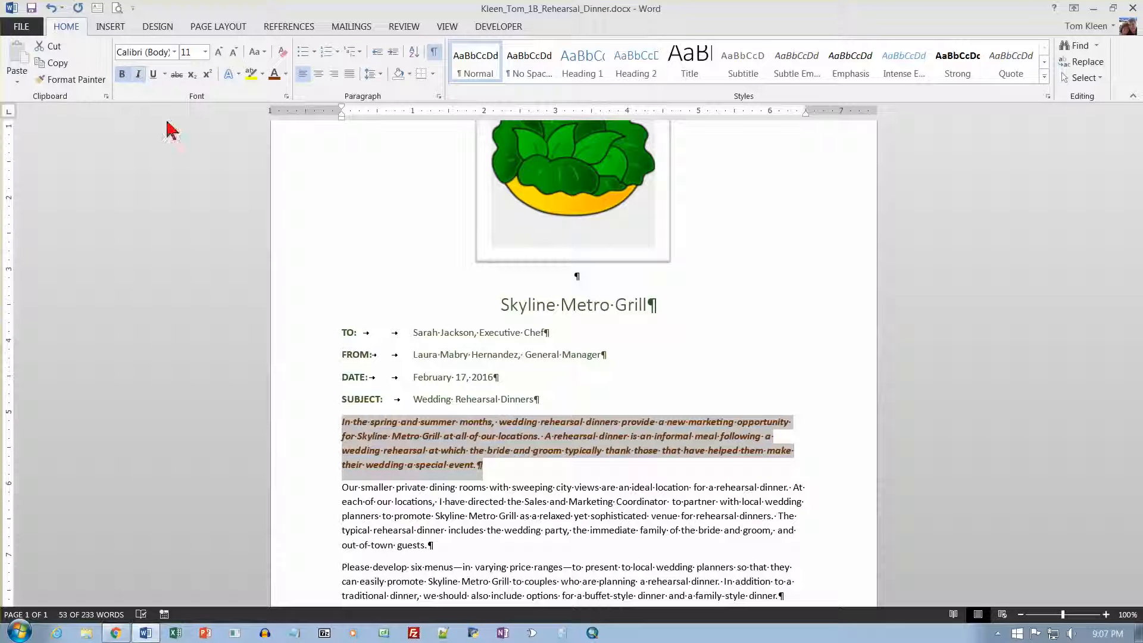
pyautogui.click(341, 426)
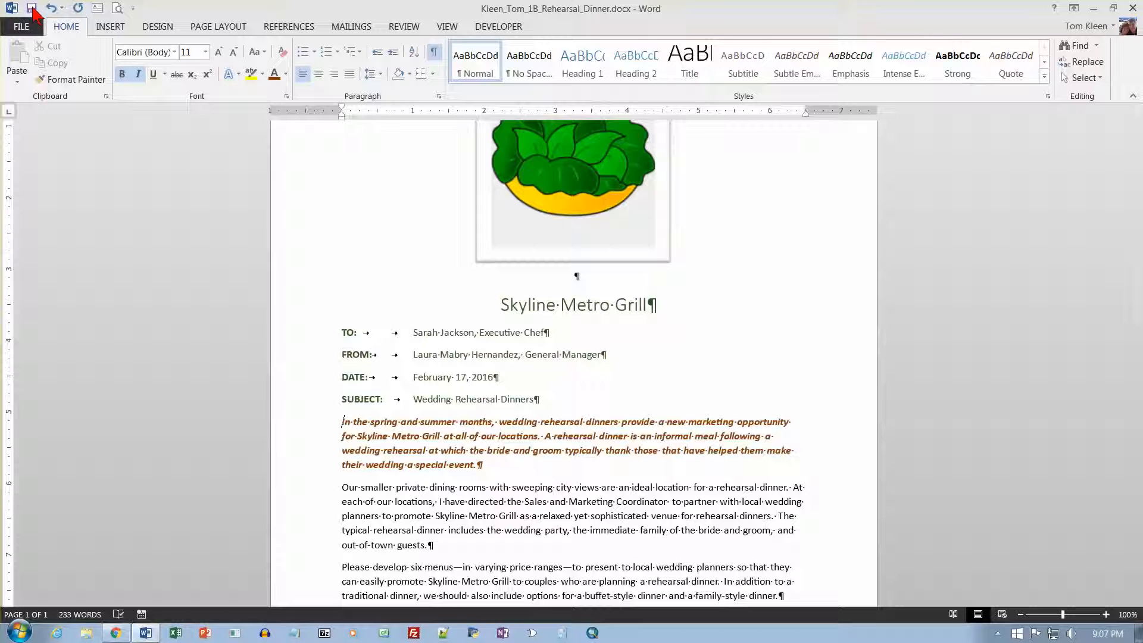
pyautogui.click(32, 9)
# - Copy the whole "Skyline Metro Grill" title line above the memo headings and check the copied item in the Clipboard
pyautogui.hotkey('ctrl', 'Home')
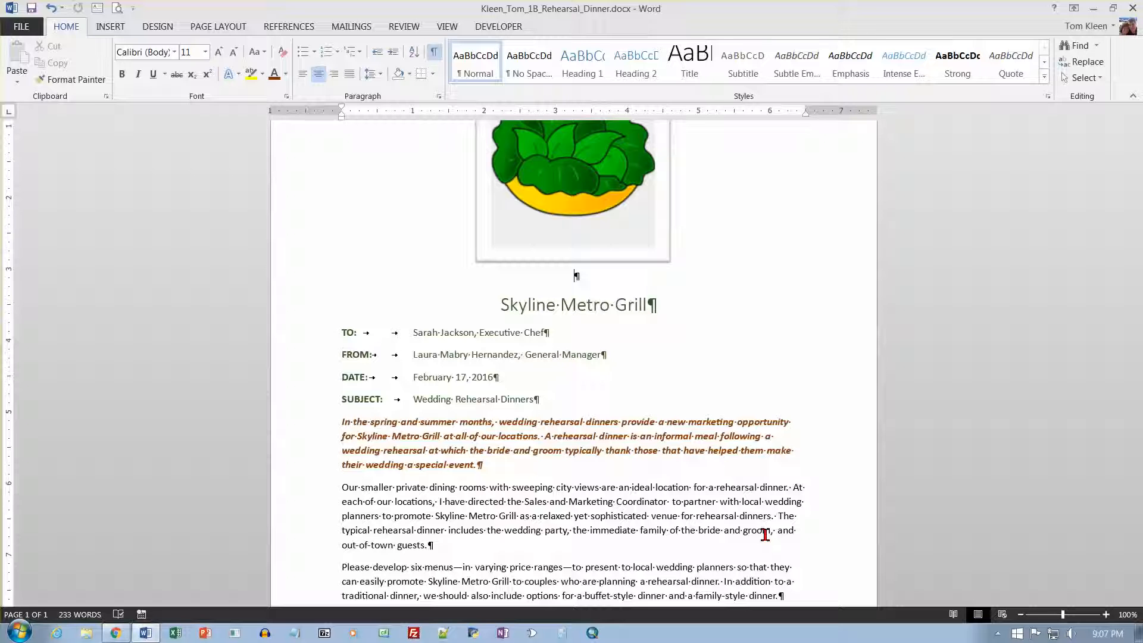
pyautogui.click(496, 299)
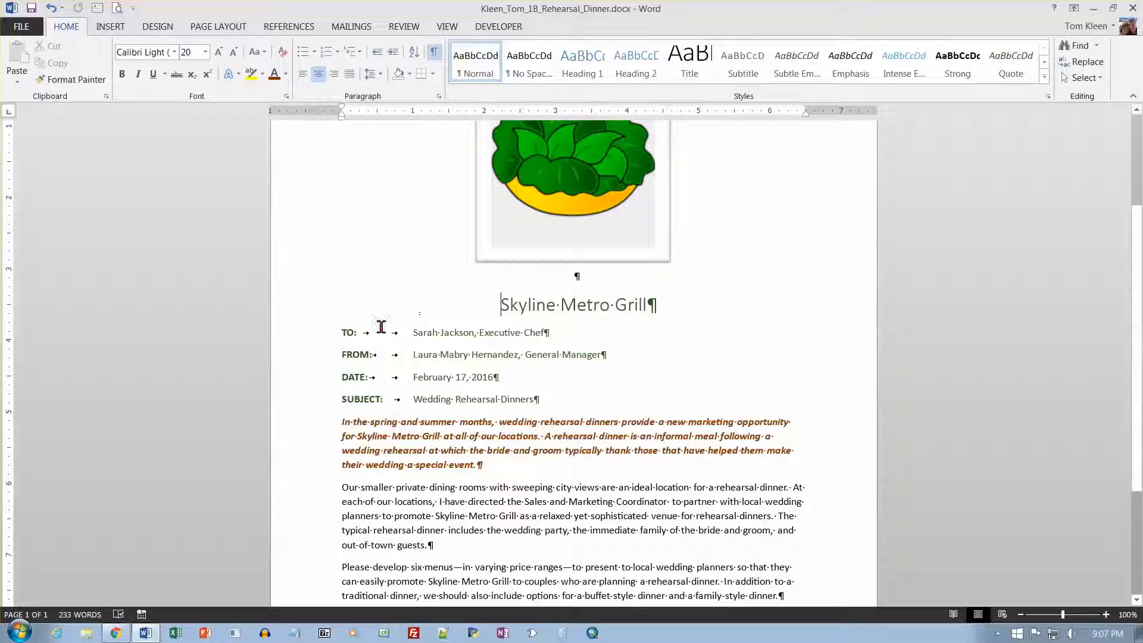
pyautogui.click(297, 311)
pyautogui.hotkey('ctrl', 'c')
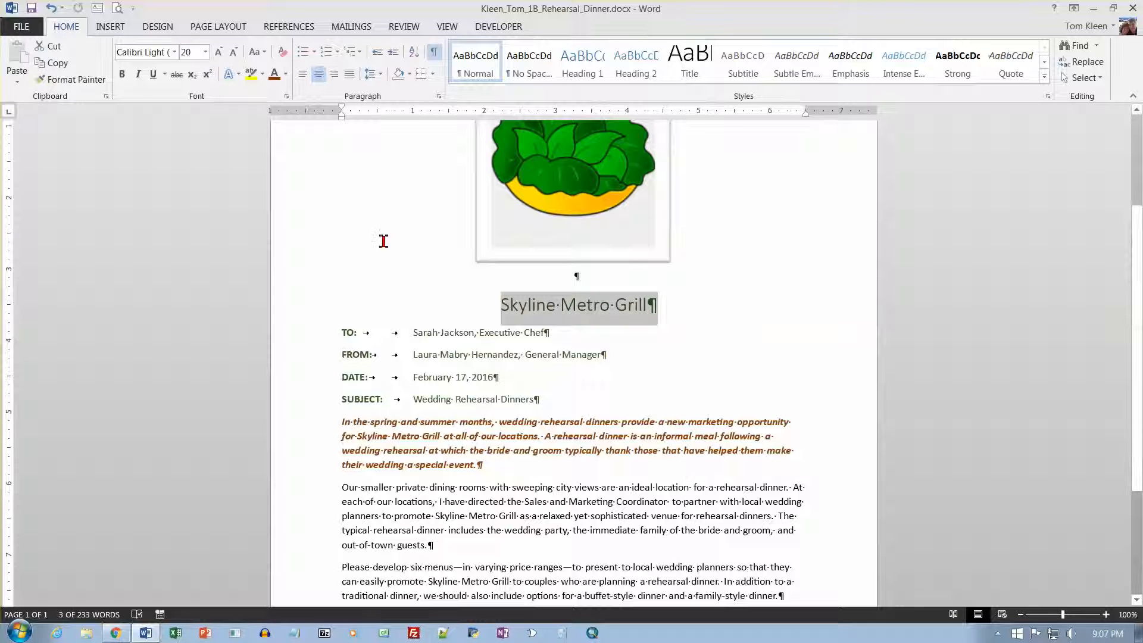
pyautogui.click(68, 67)
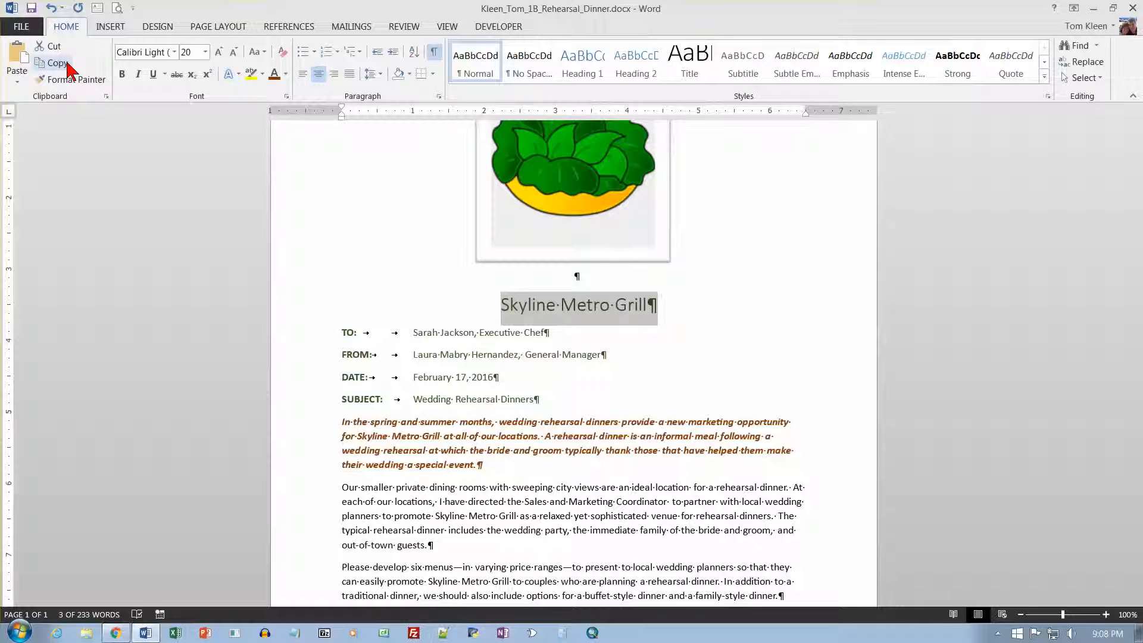
pyautogui.click(106, 96)
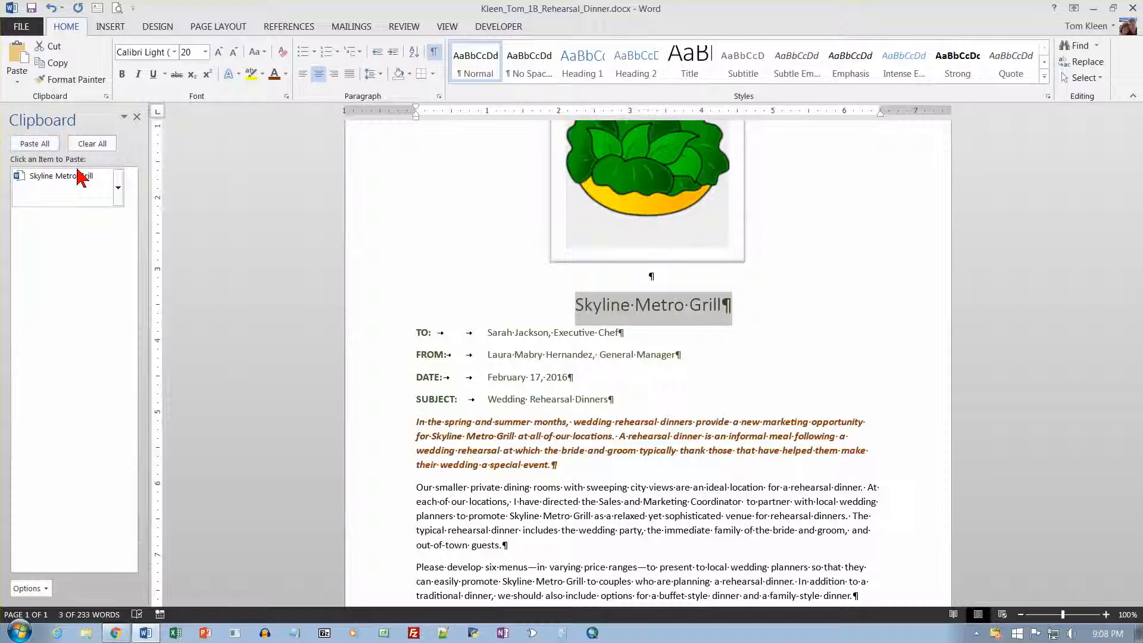
pyautogui.click(138, 117)
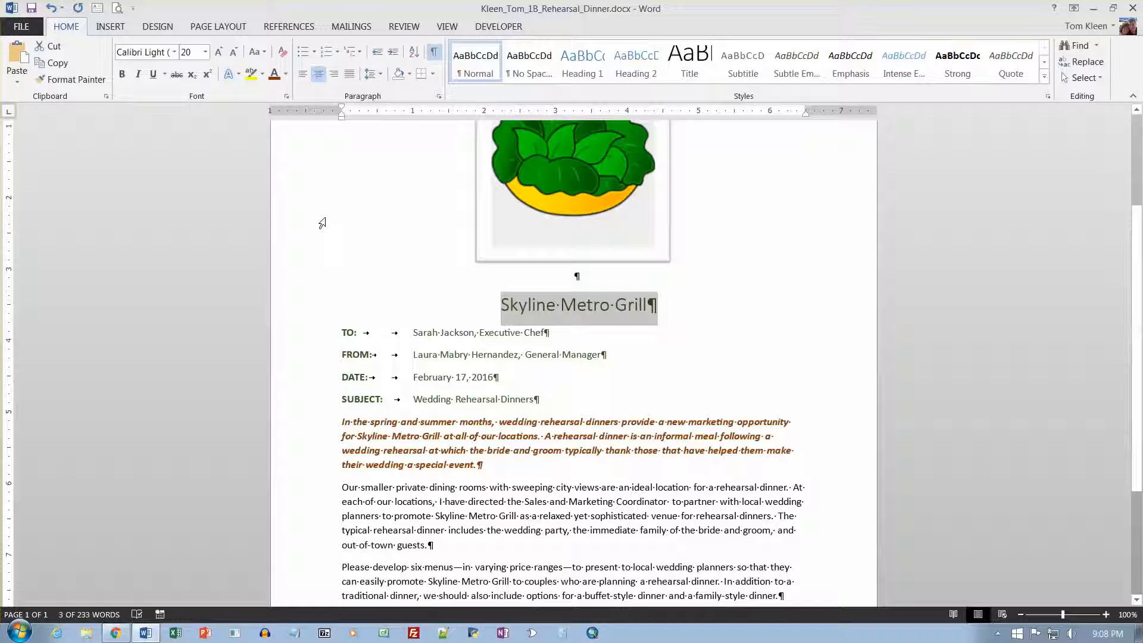
# - Add a new paragraph after "begins something like this:" and paste the copied title there with Keep Source Formatting
pyautogui.scroll(-4, 322, 223)
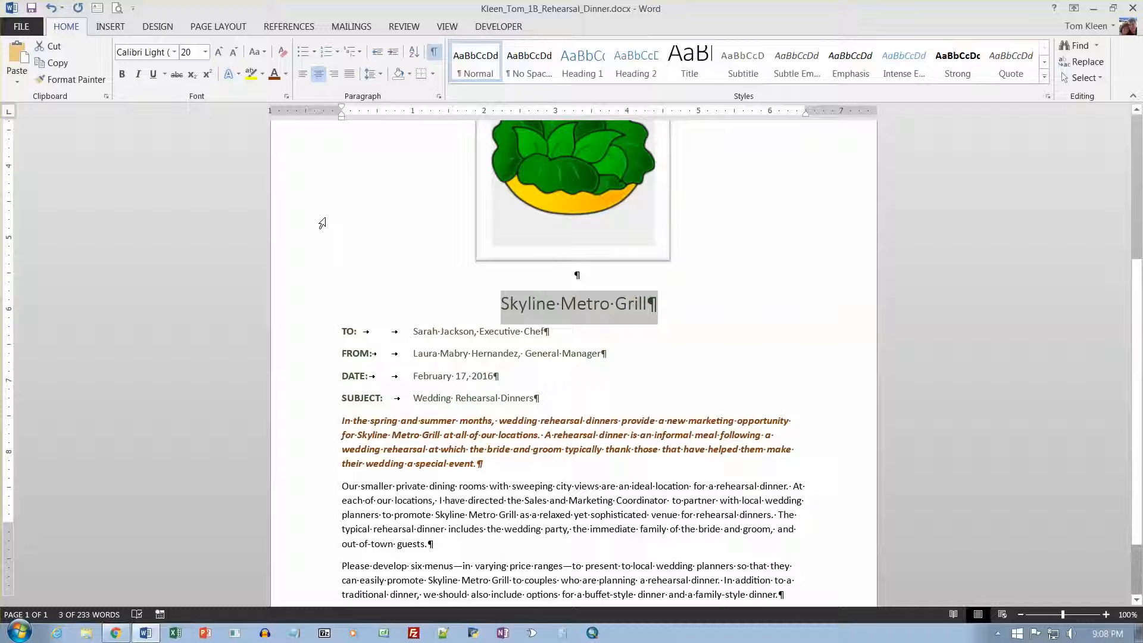
pyautogui.scroll(-5, 322, 223)
pyautogui.click(642, 491)
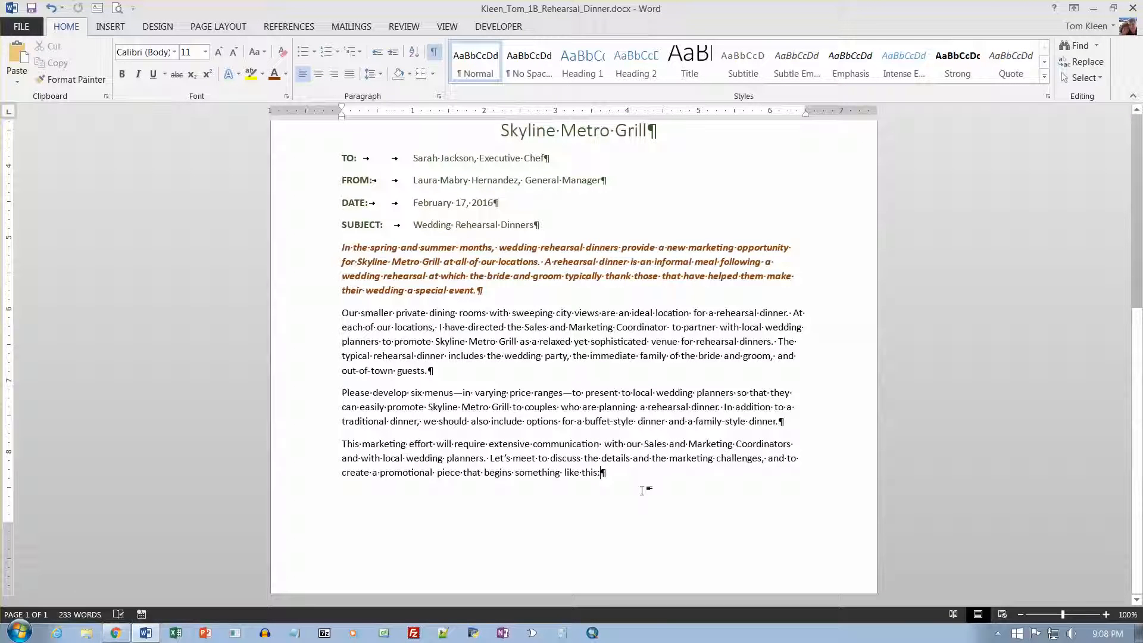
pyautogui.press('Return')
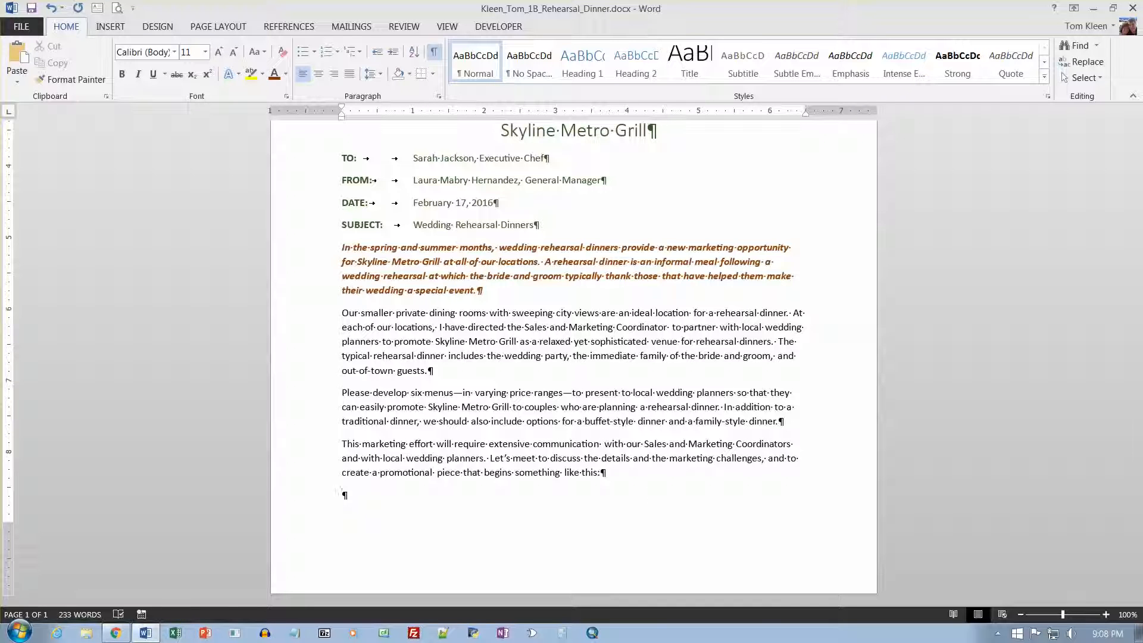
pyautogui.click(22, 70)
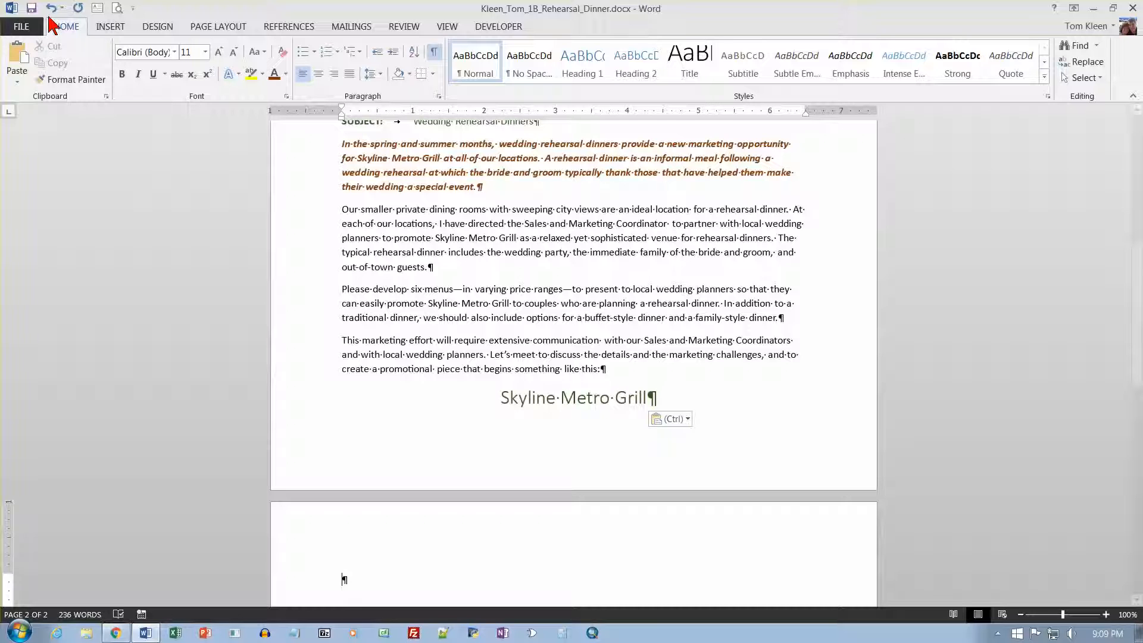
pyautogui.click(17, 81)
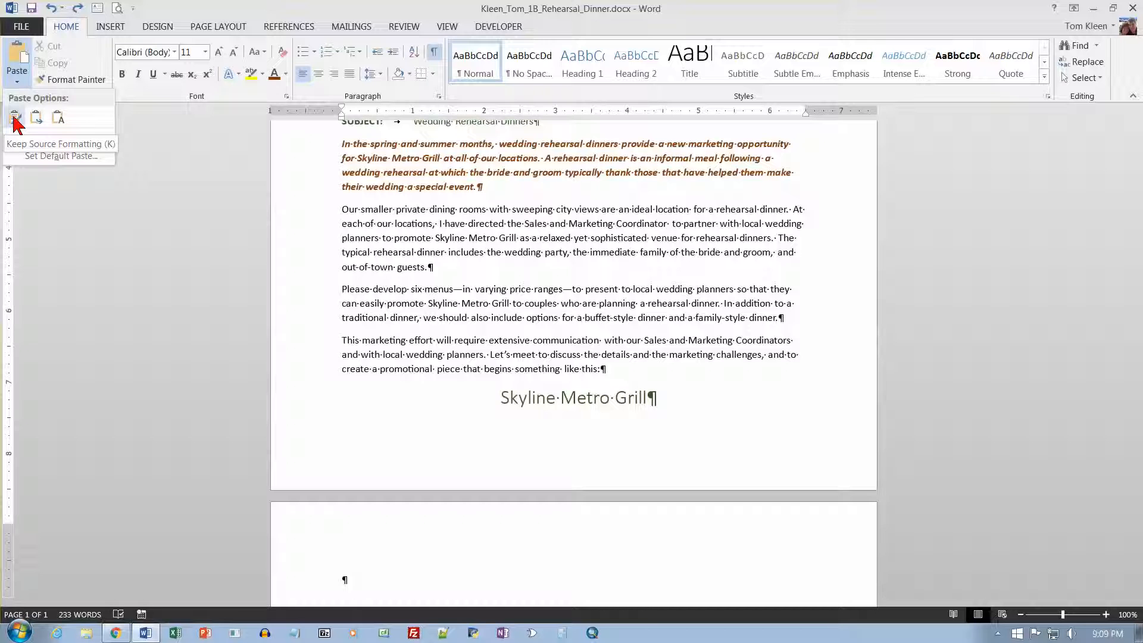
pyautogui.click(15, 119)
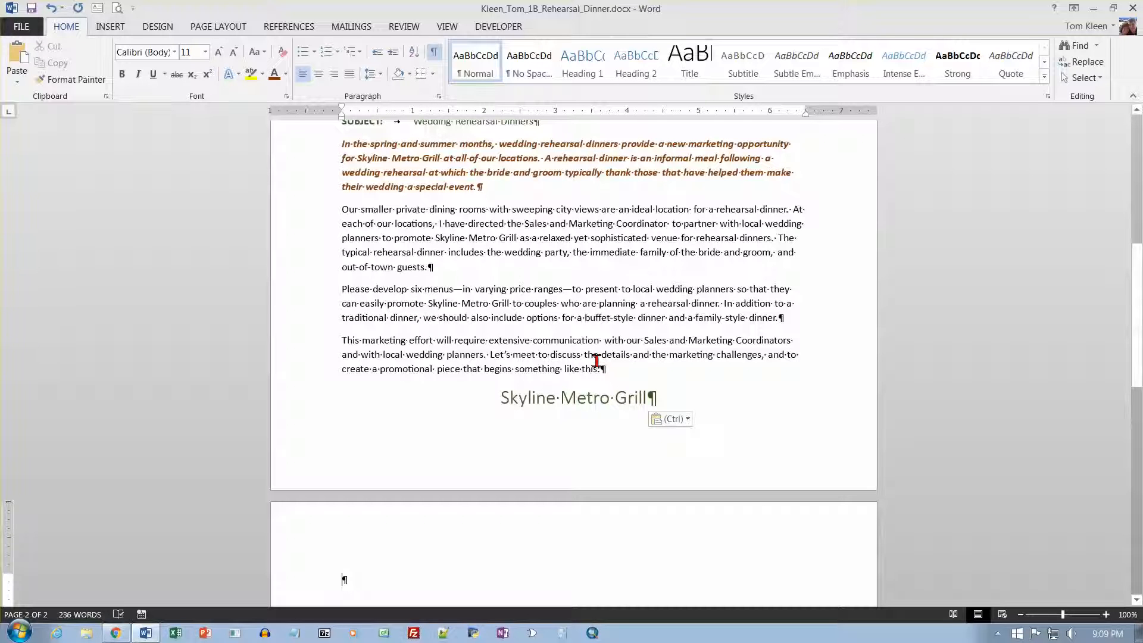
# - Cut the salad bowl picture from the start of the memo and delete the empty paragraph above the title
pyautogui.scroll(7, 596, 360)
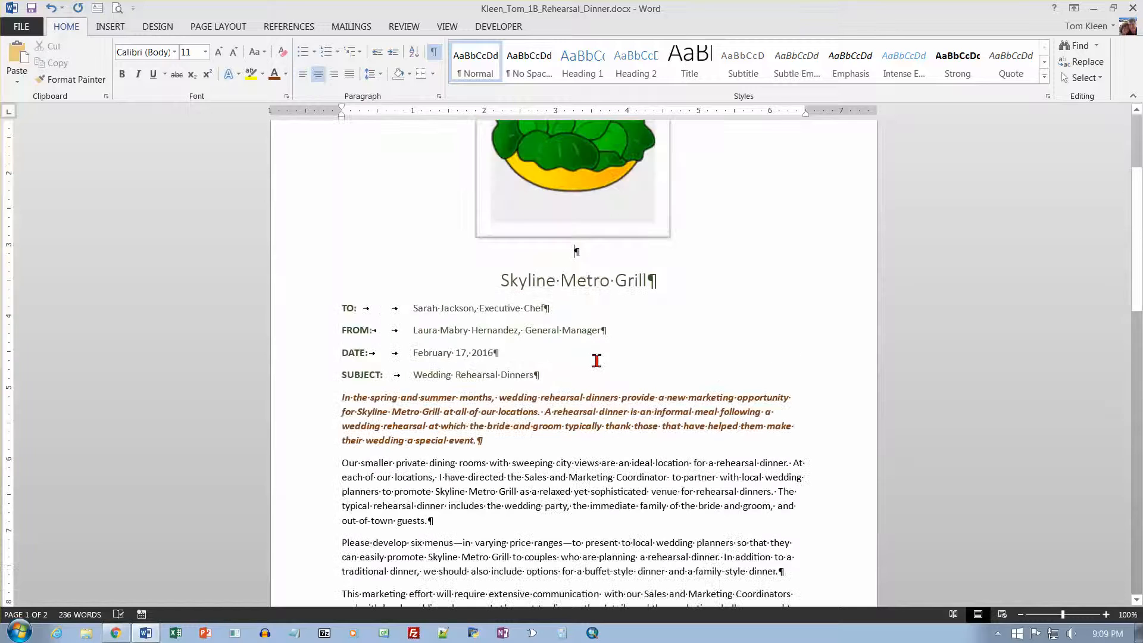
pyautogui.click(588, 204)
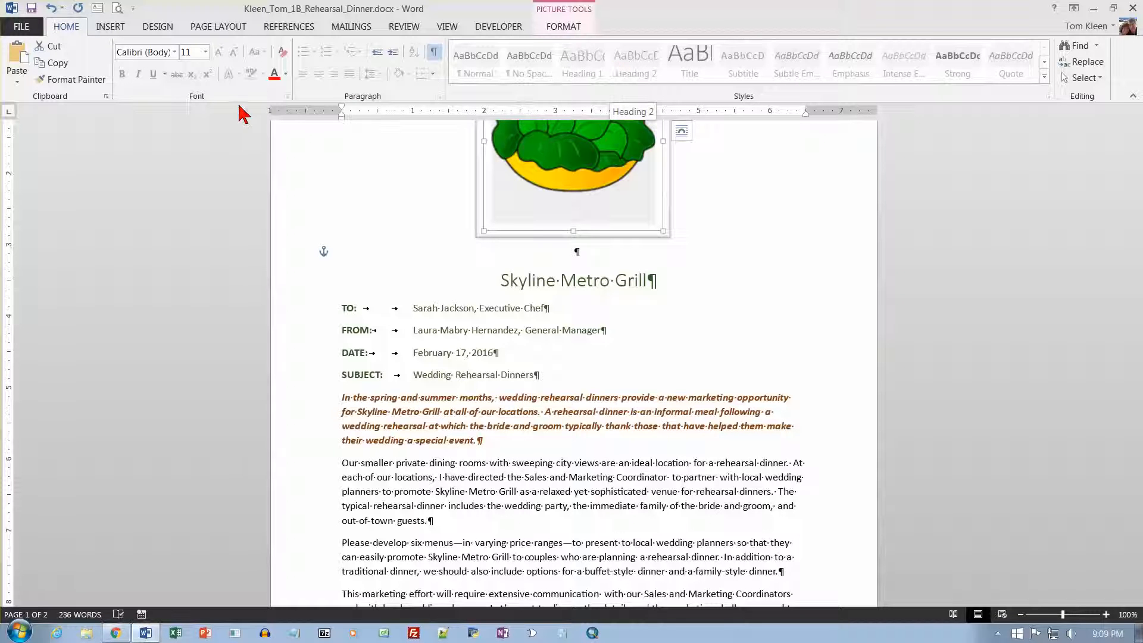
pyautogui.click(53, 47)
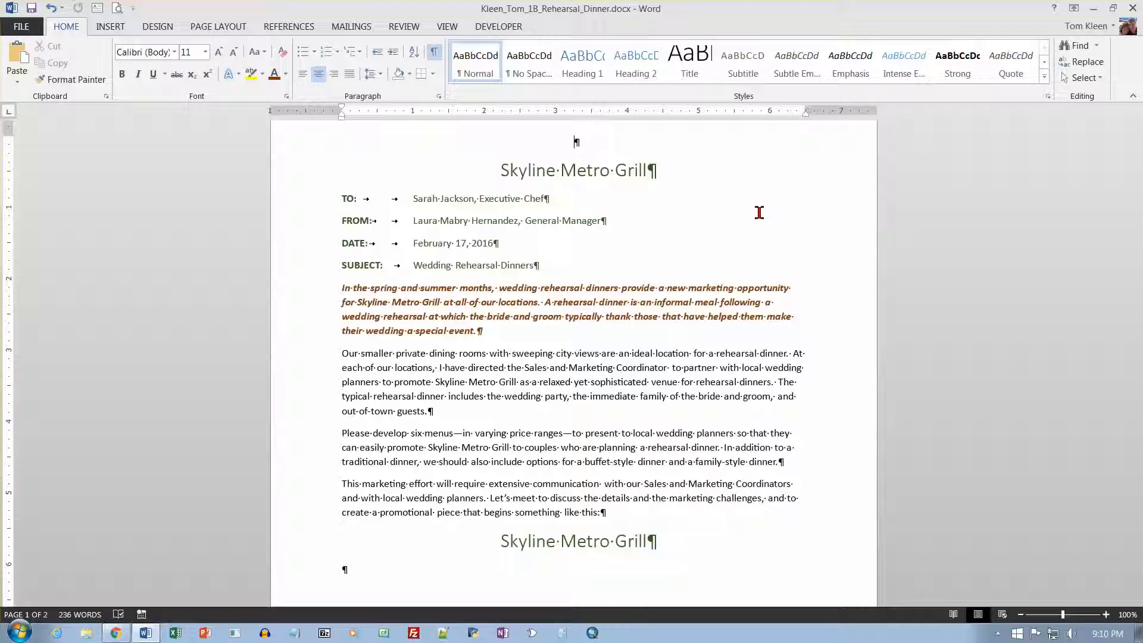
pyautogui.press('Delete')
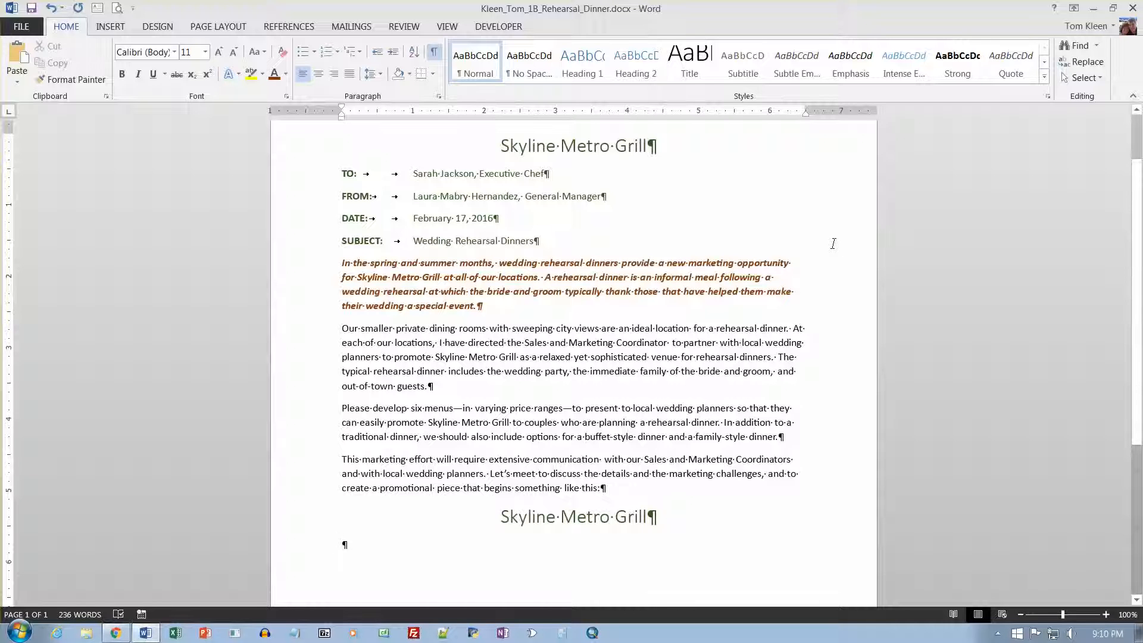
# - Paste the cut picture at the empty paragraph below the second "Skyline Metro Grill" title
pyautogui.rightClick(343, 546)
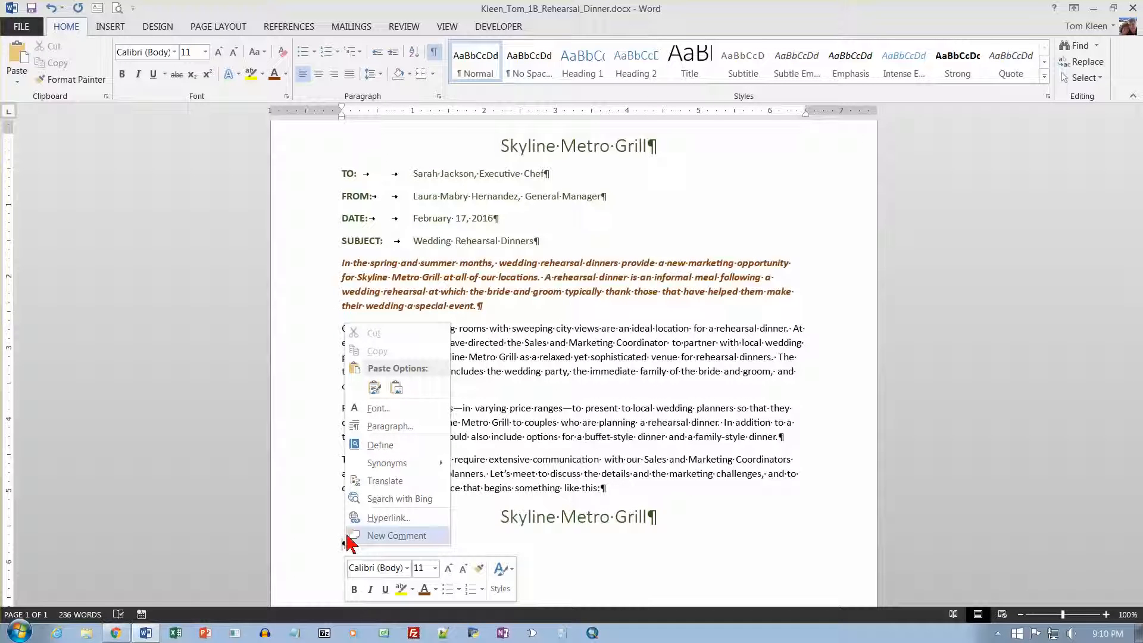
pyautogui.click(375, 388)
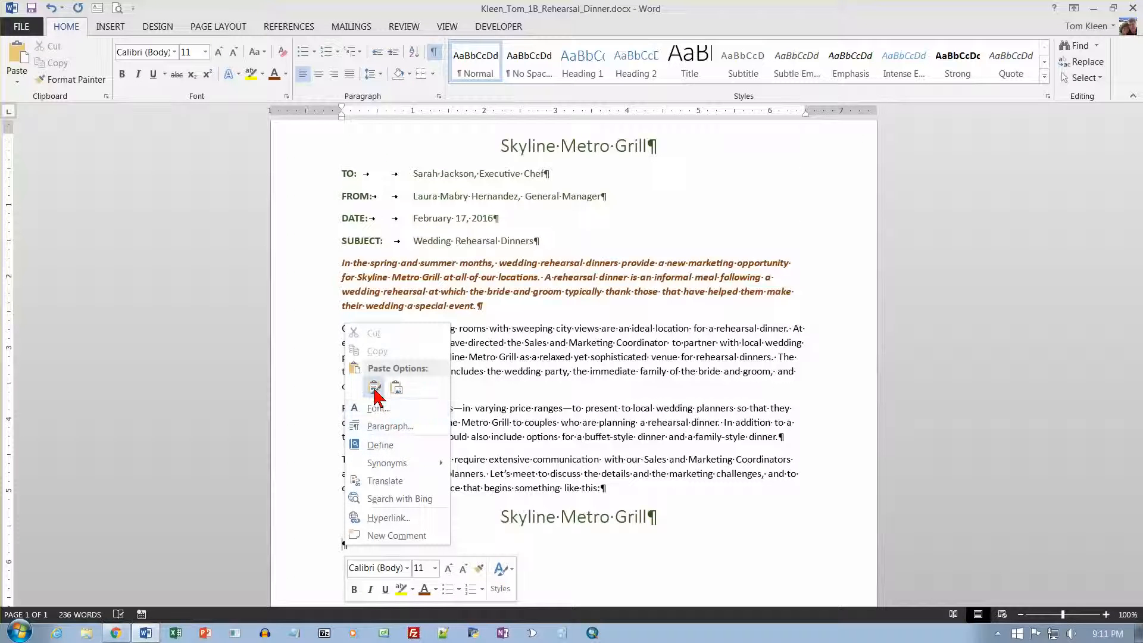
pyautogui.click(374, 388)
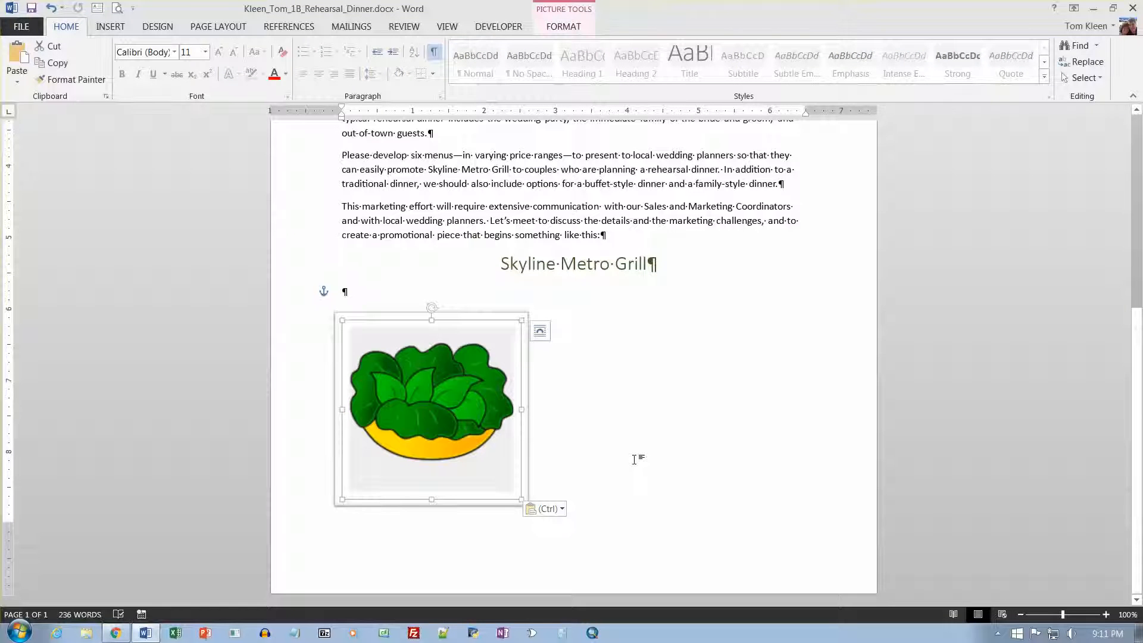
# - Reposition the salad bowl picture just below the second title and align it to the center of the margins
pyautogui.moveTo(471, 322)
pyautogui.mouseDown()
pyautogui.moveTo(642, 324)
pyautogui.moveTo(756, 308)
pyautogui.moveTo(482, 311)
pyautogui.mouseUp()
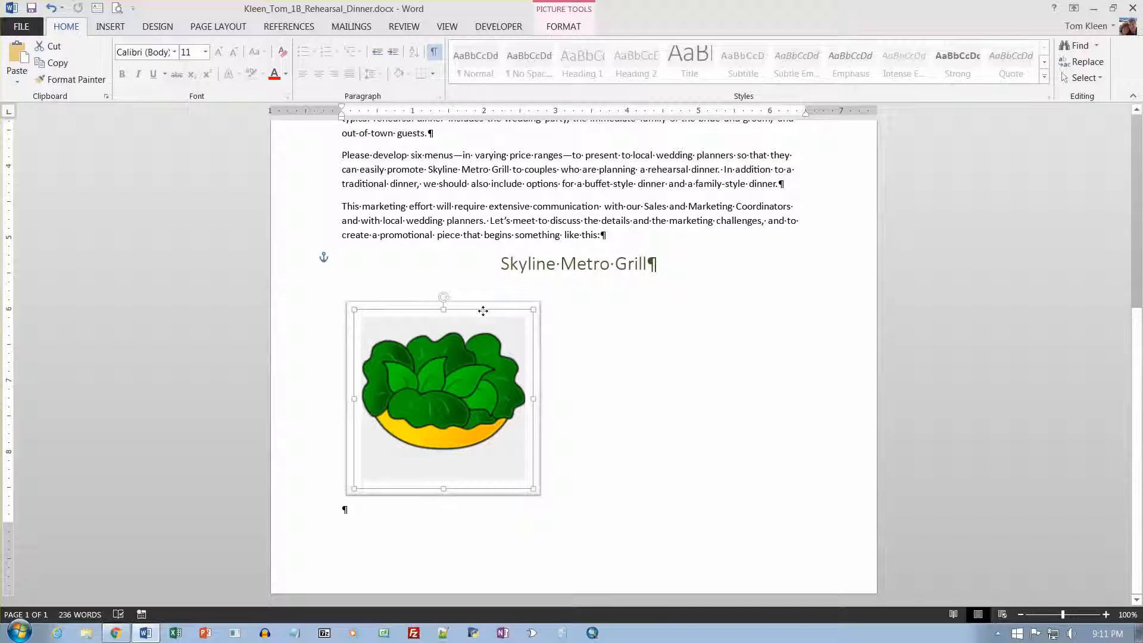
pyautogui.click(563, 26)
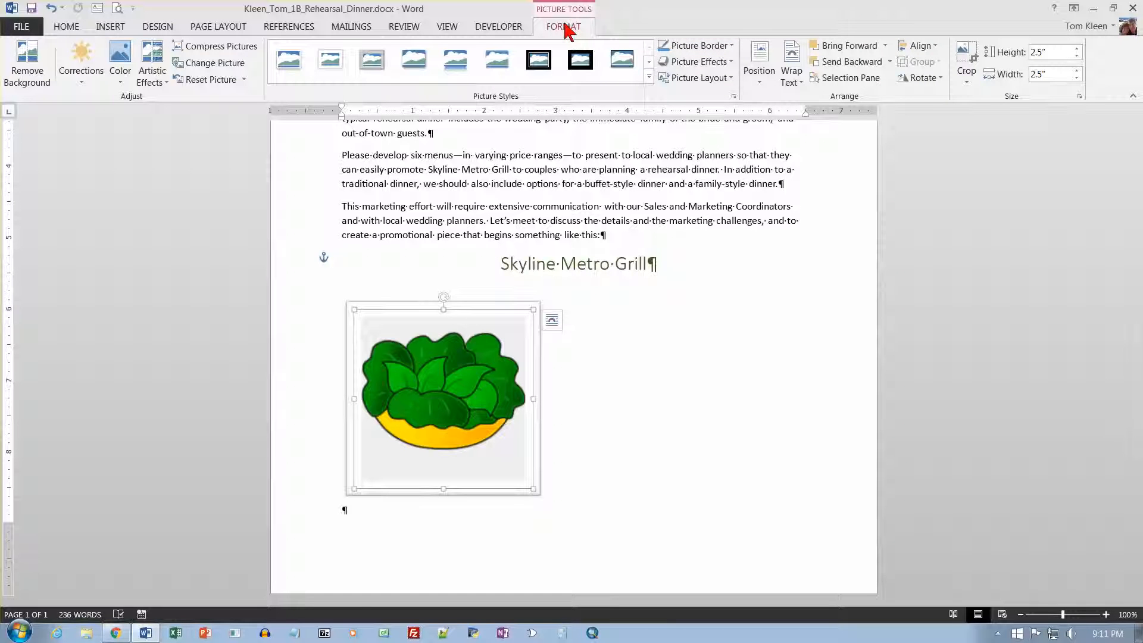
pyautogui.click(937, 51)
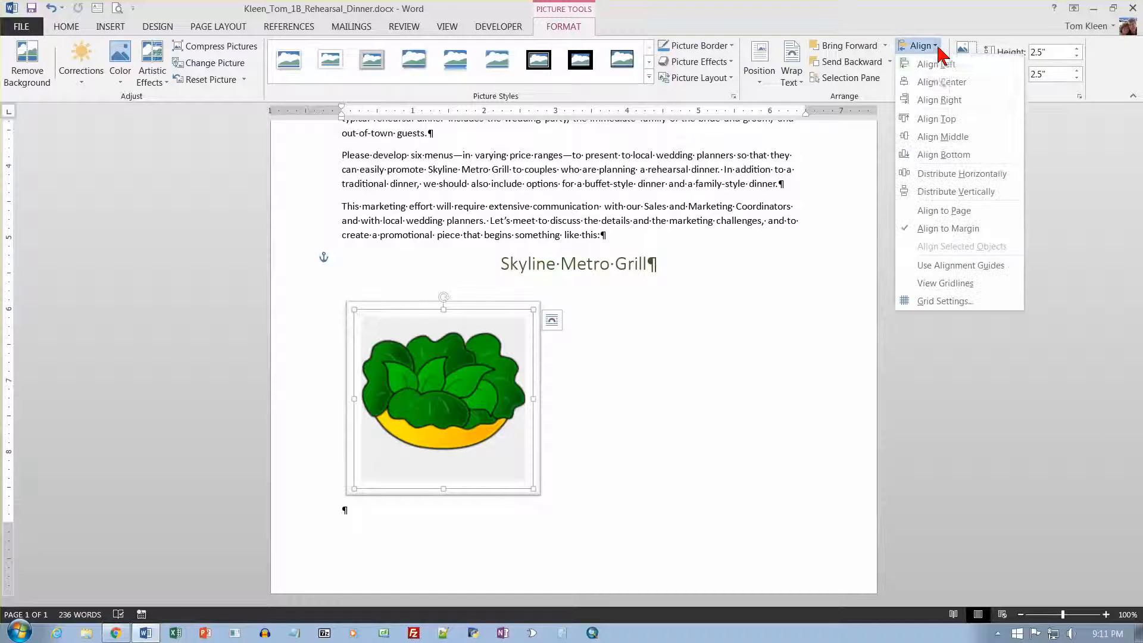
pyautogui.click(939, 82)
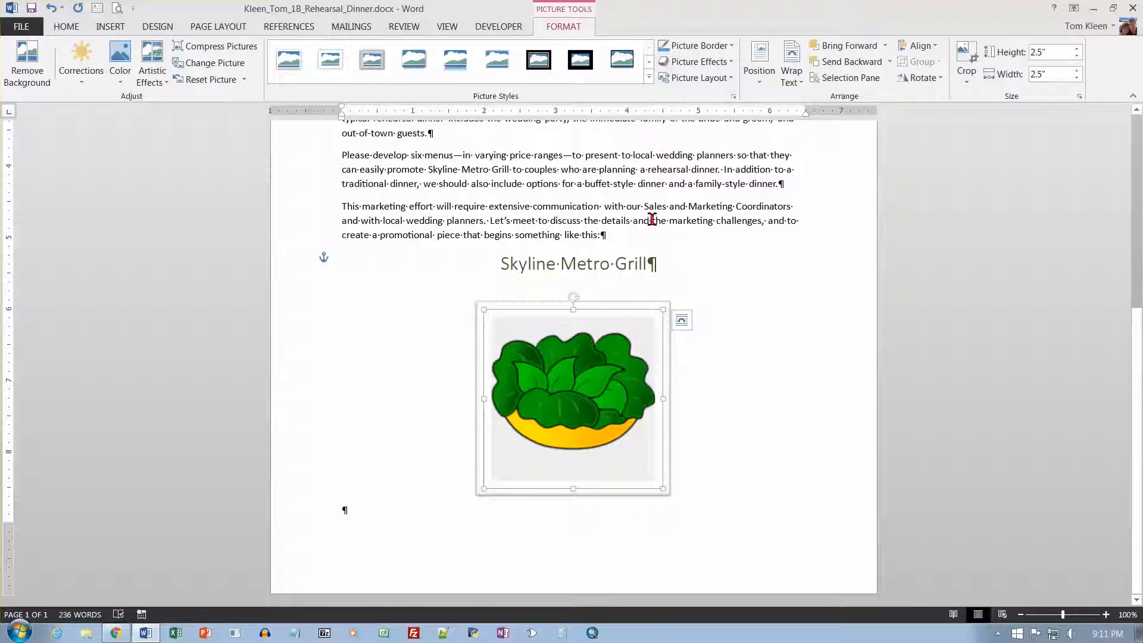
# - Extend the second title to read "Skyline Metro Grill for Your Rehearsal Dinner" and save the document
pyautogui.click(718, 258)
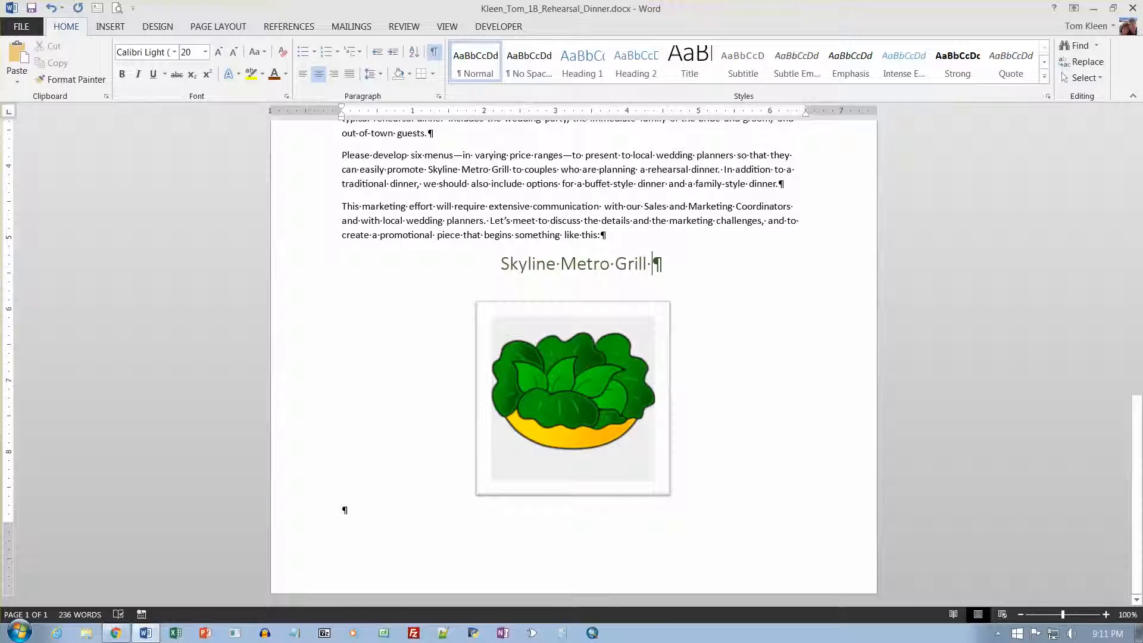
pyautogui.write('for Your Re')
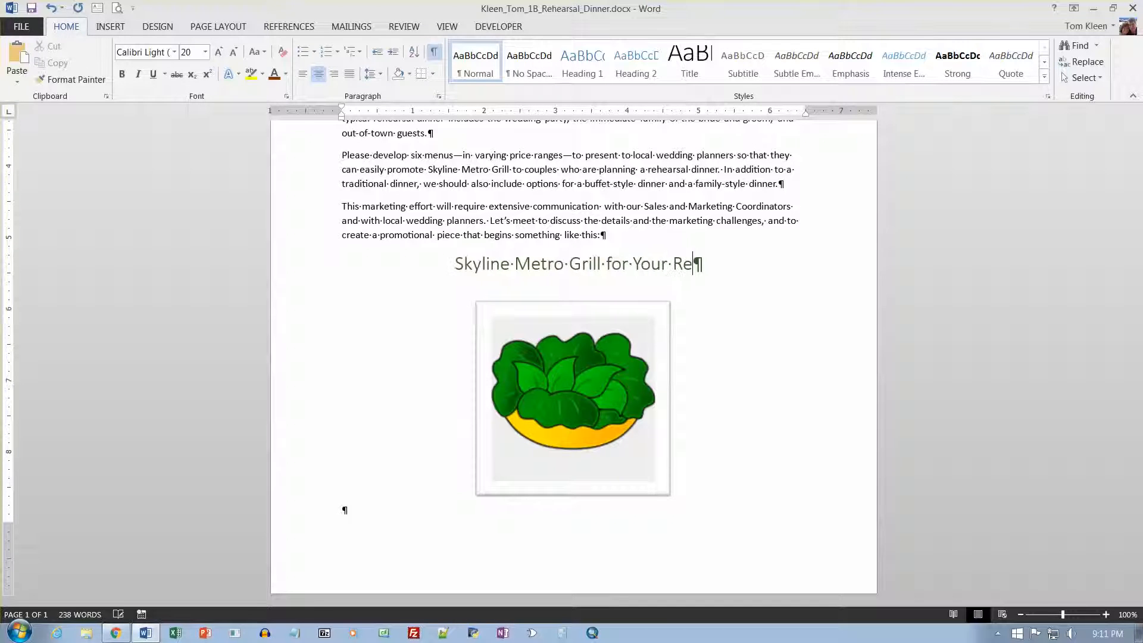
pyautogui.write('hearsal Dinner')
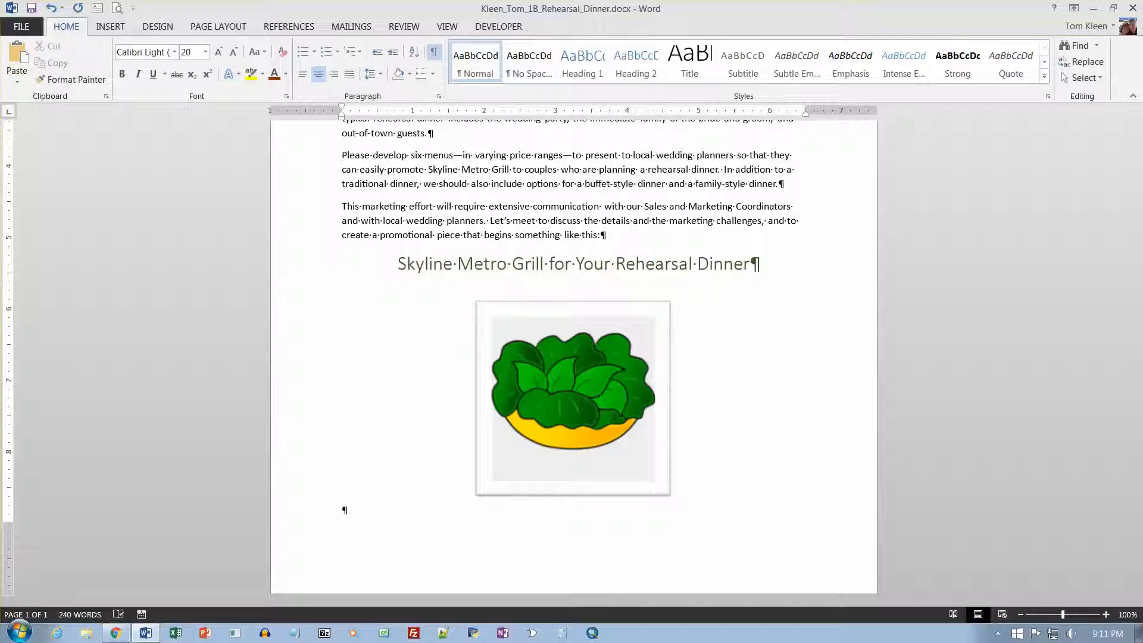
pyautogui.hotkey('ctrl', 's')
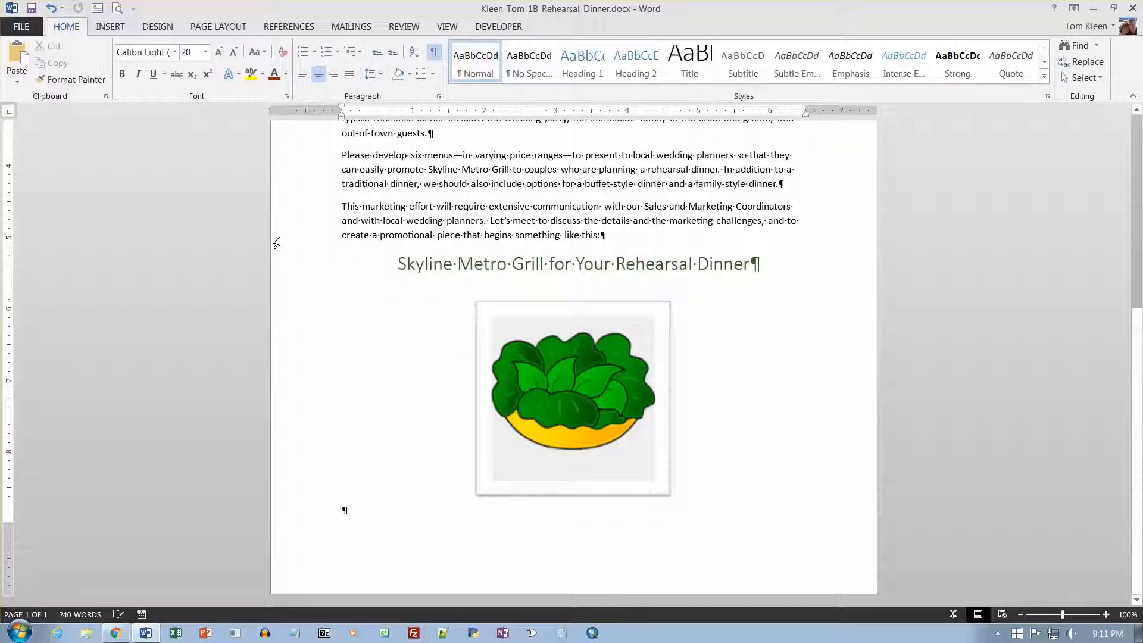
# - Add a Blank footer, replace its placeholder with the File Name field, and return to the document body
pyautogui.click(117, 28)
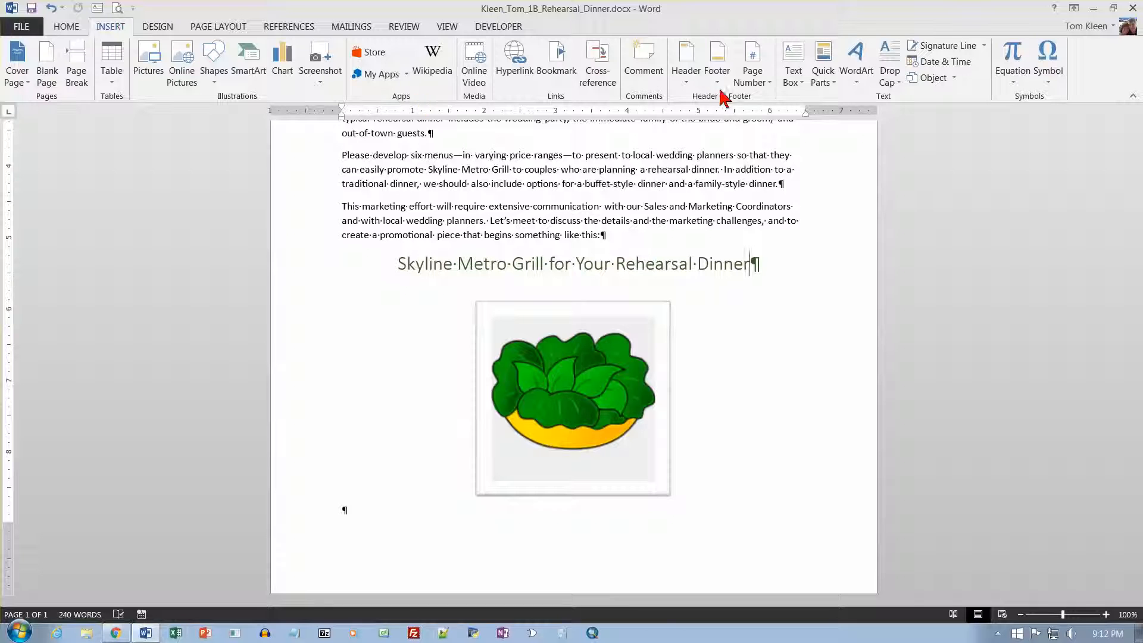
pyautogui.click(719, 53)
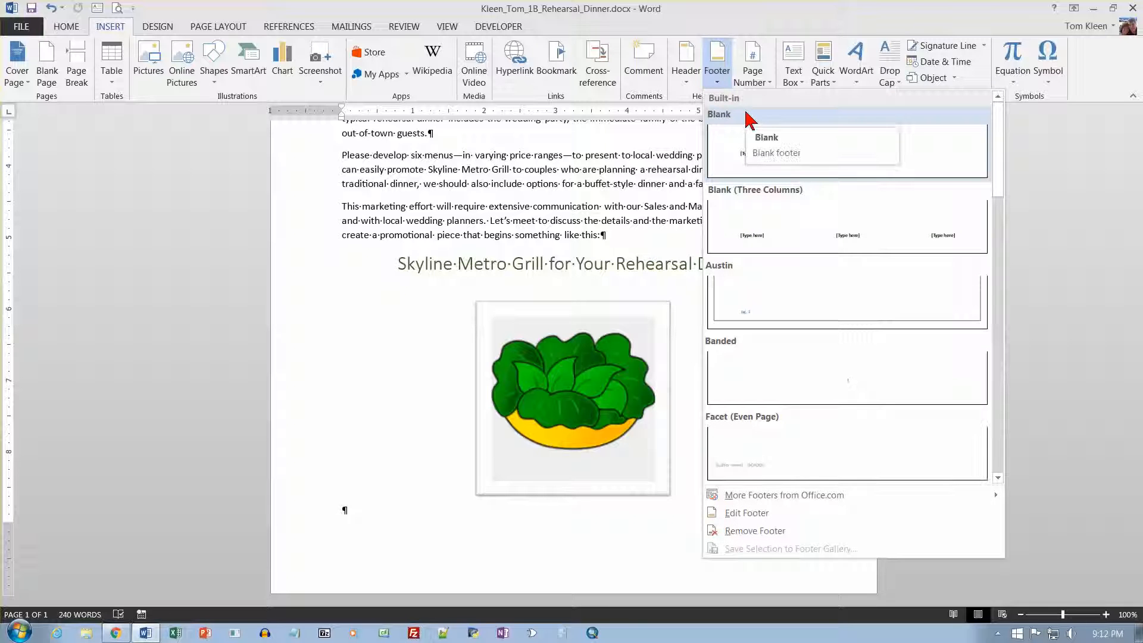
pyautogui.click(747, 159)
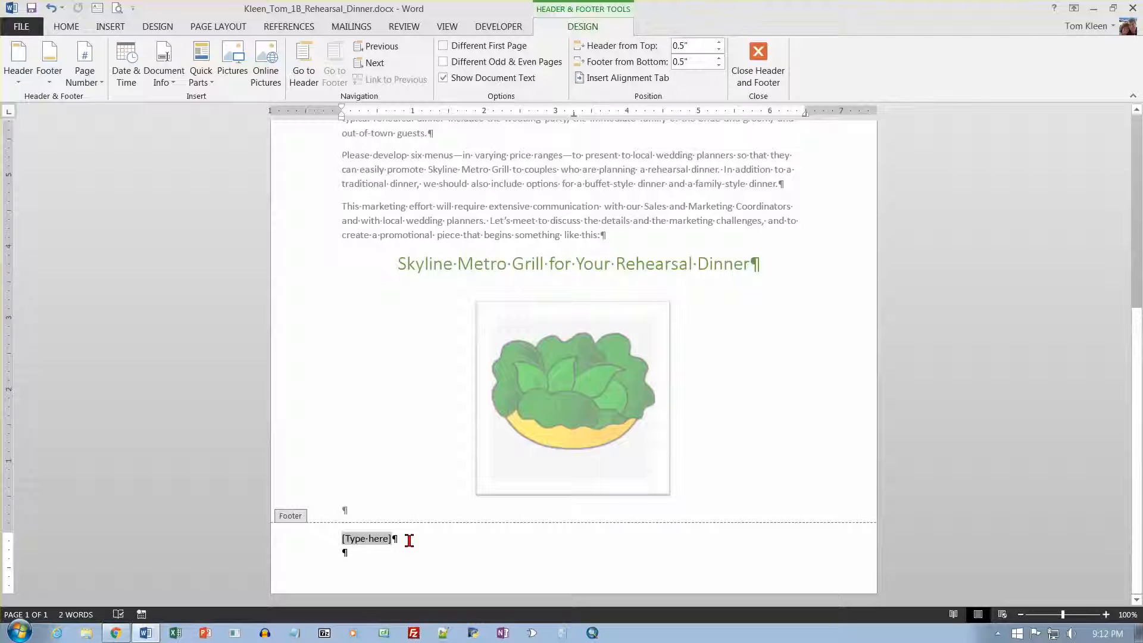
pyautogui.click(170, 78)
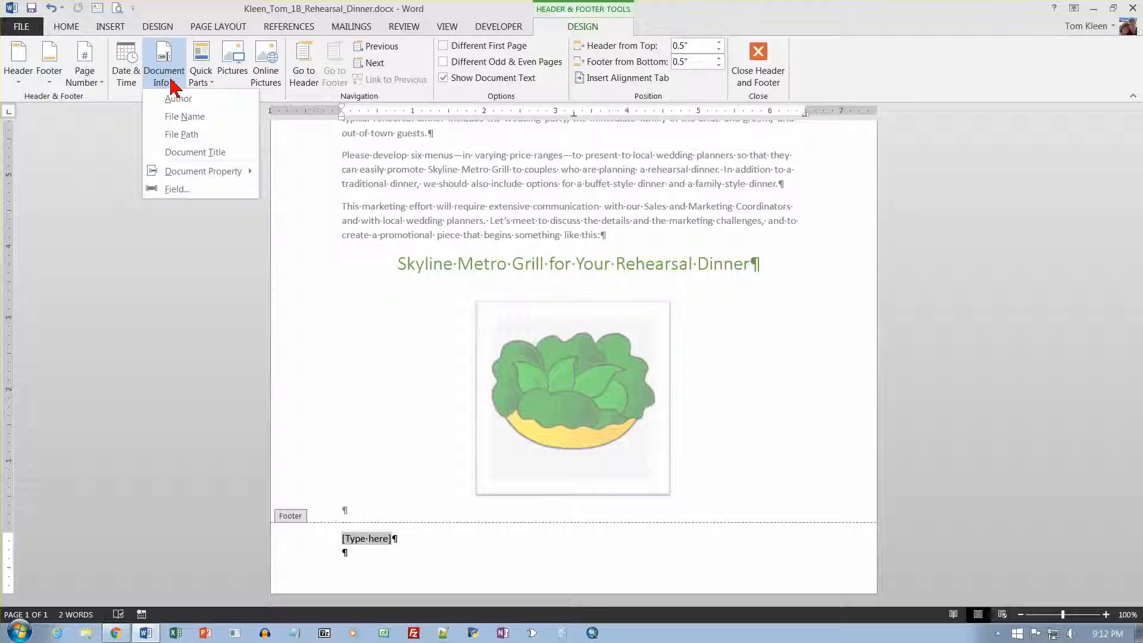
pyautogui.click(185, 116)
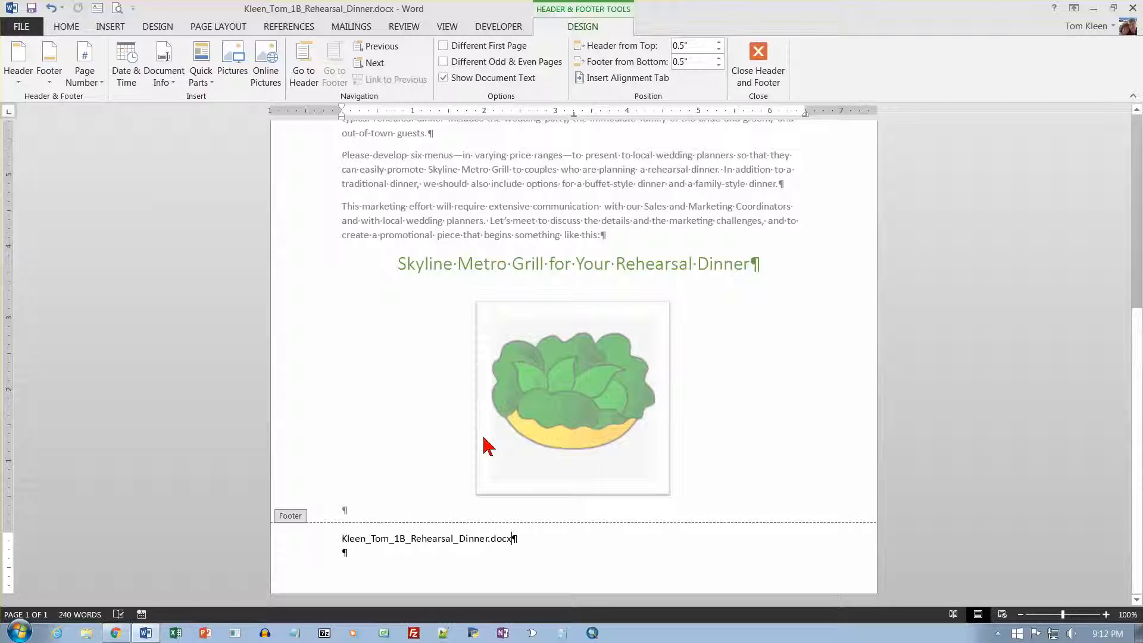
pyautogui.click(765, 53)
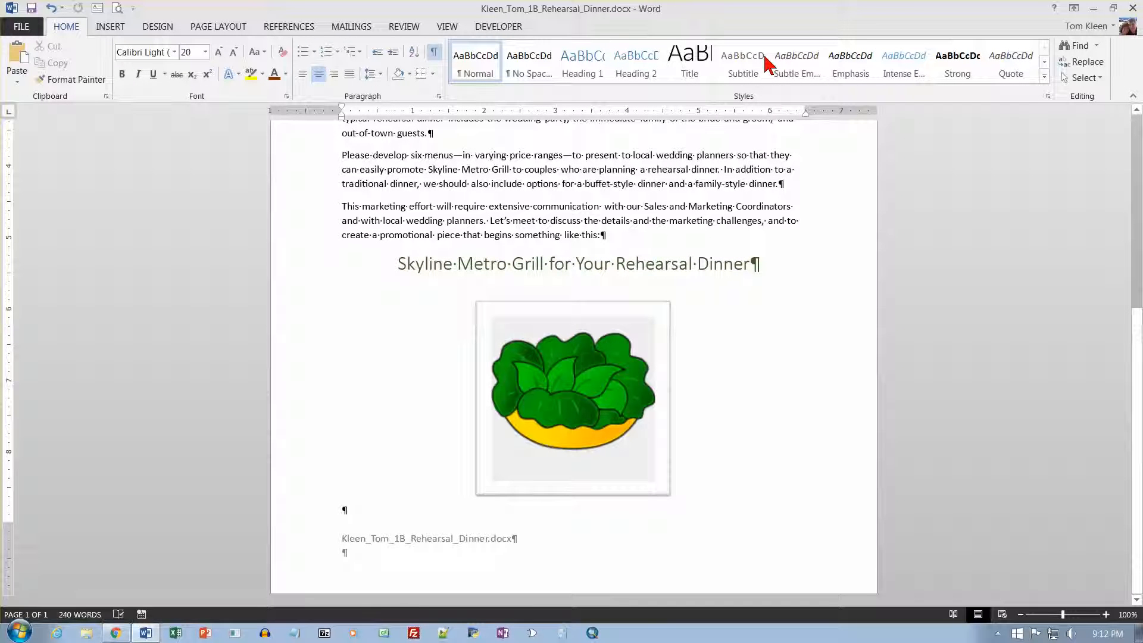
# - Remove the print preview command from the Quick Access Toolbar and save the document
pyautogui.rightClick(121, 12)
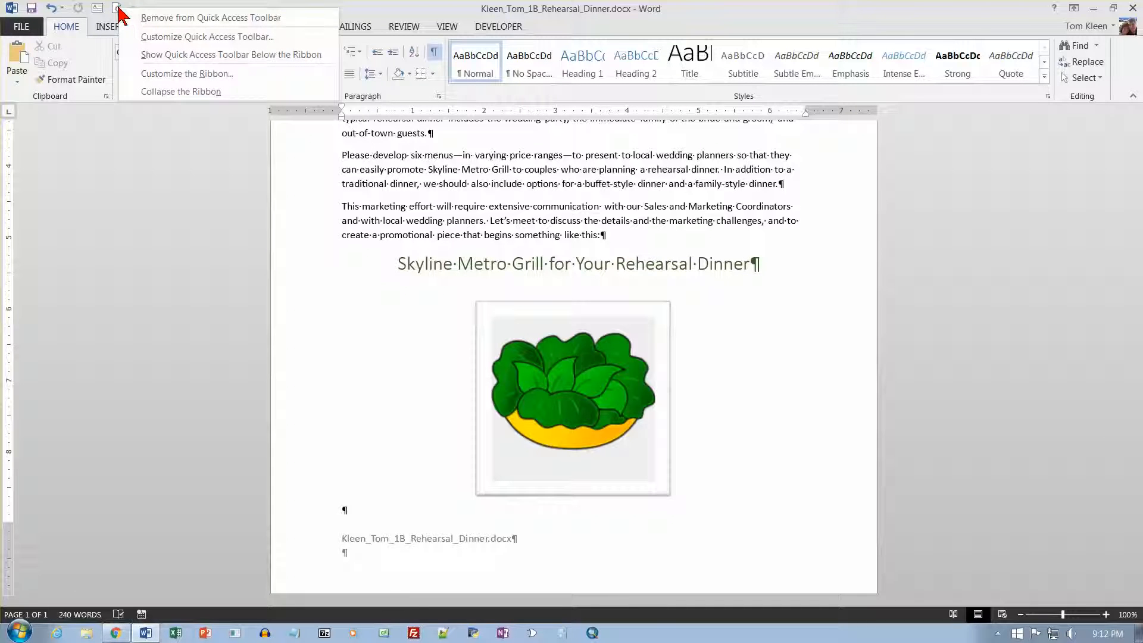
pyautogui.click(143, 18)
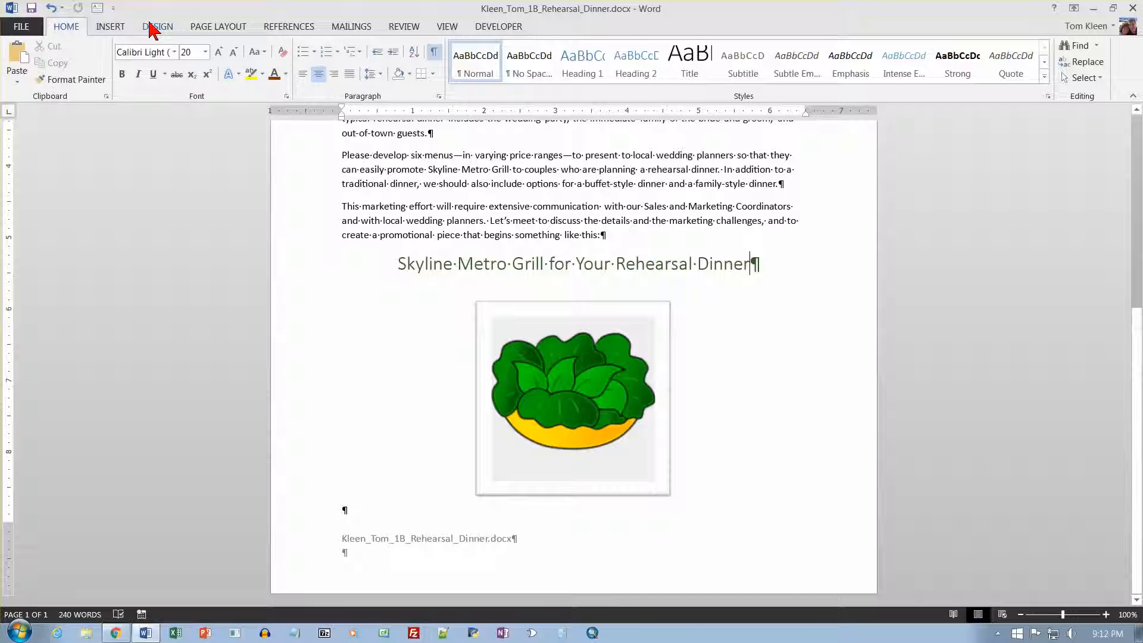
pyautogui.click(31, 9)
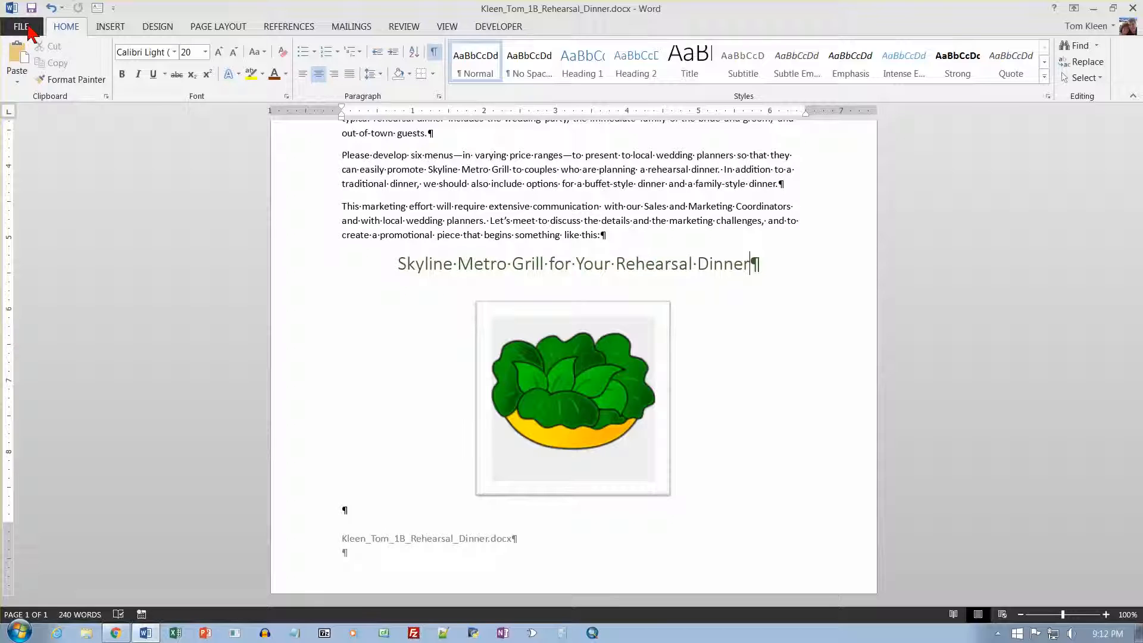
# - View the document's Info page, then exit Word, keeping the last copied item
pyautogui.click(28, 28)
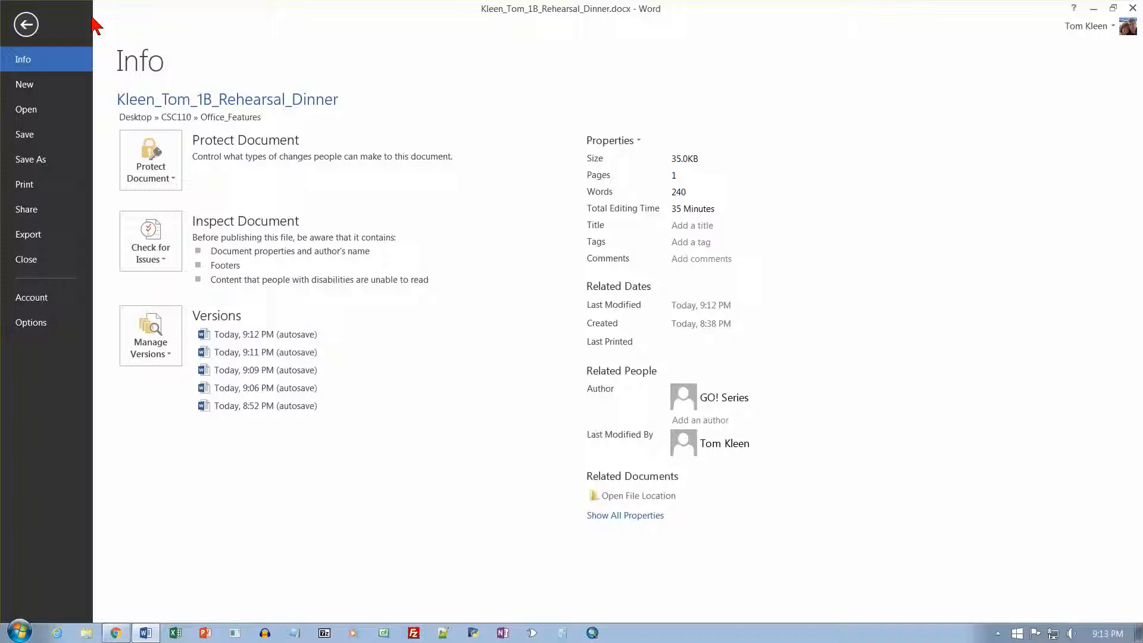
pyautogui.click(1133, 8)
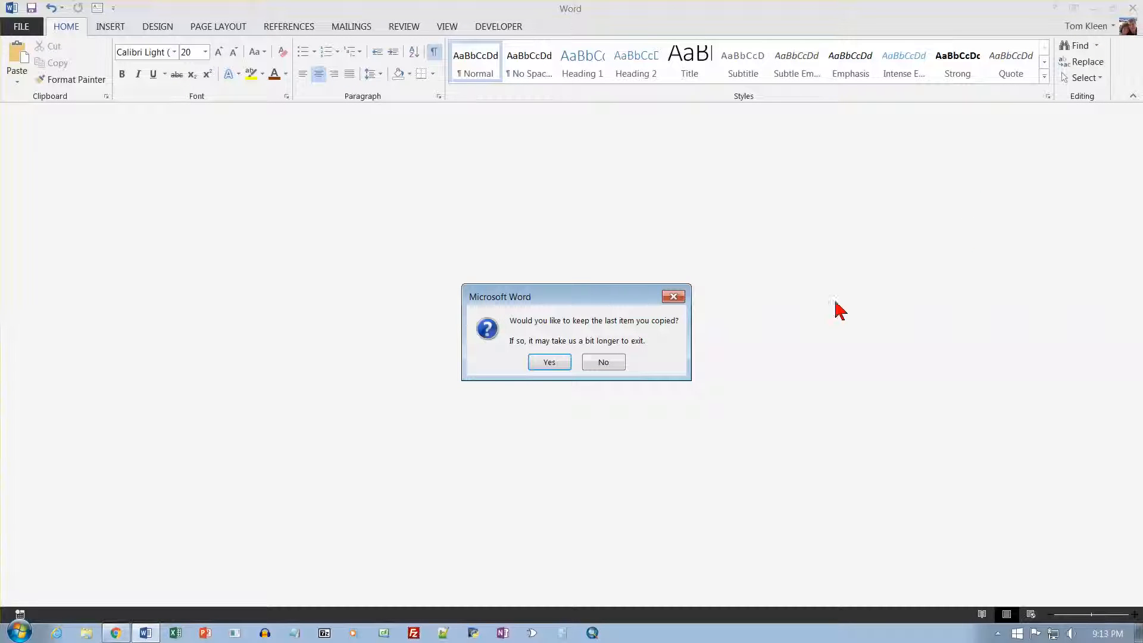
pyautogui.click(553, 360)
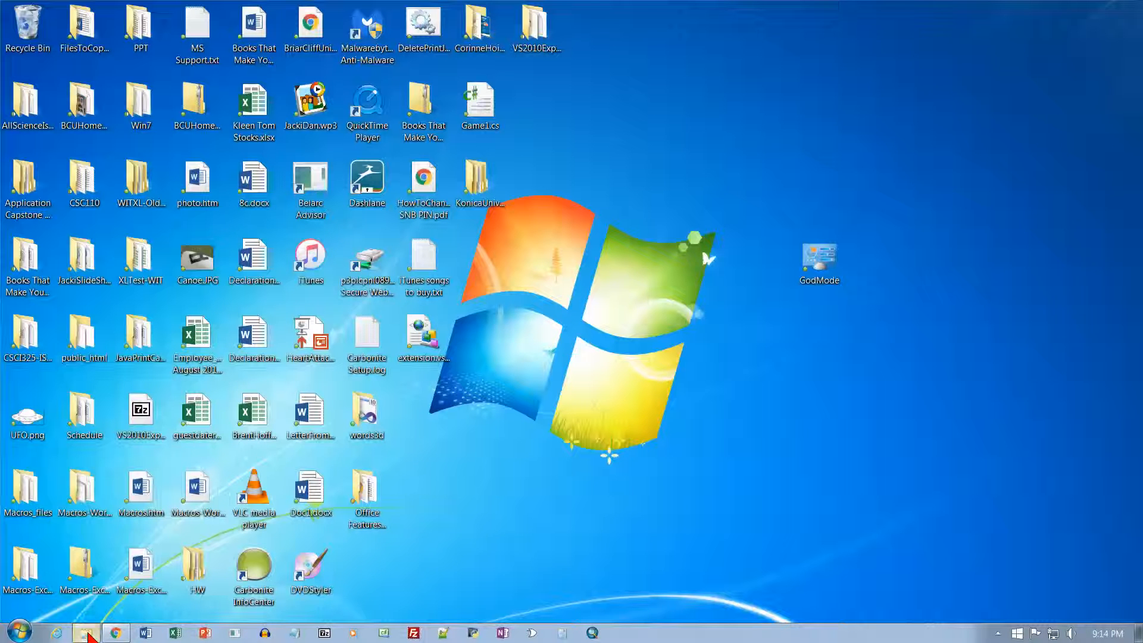
# - Switch to Windows Explorer and look through the CSC110 folder on the Desktop
pyautogui.click(87, 633)
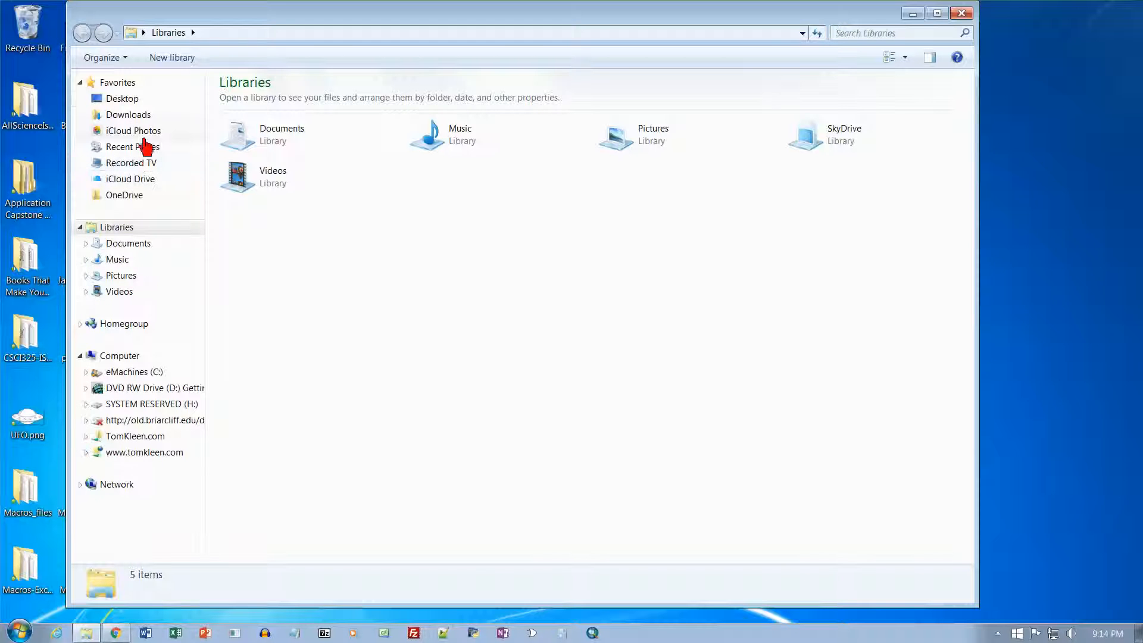
pyautogui.click(132, 99)
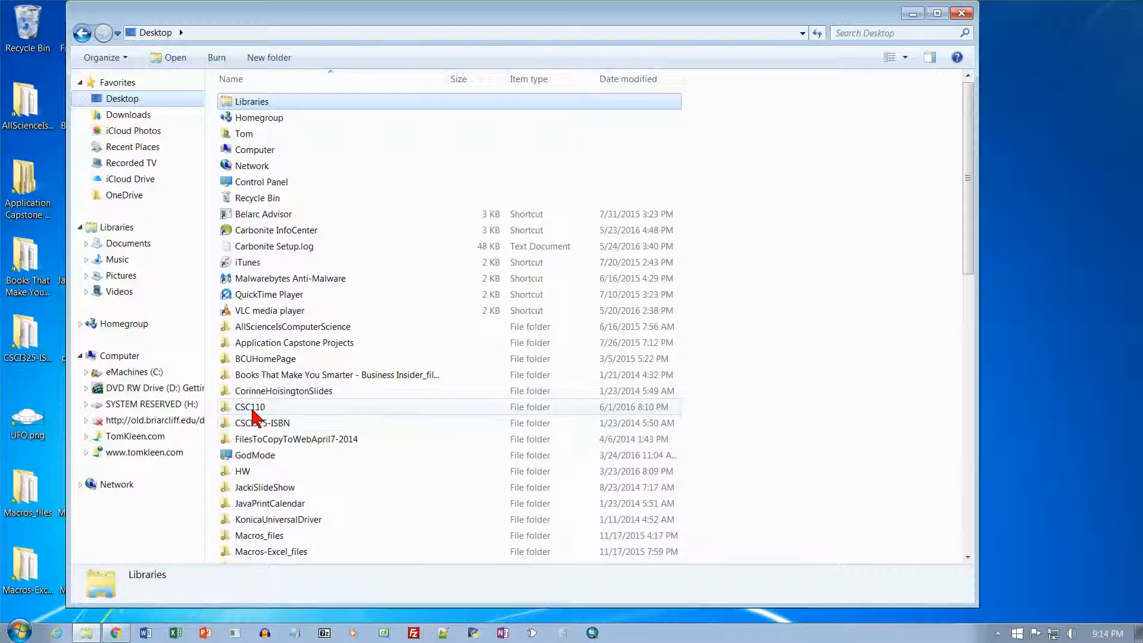
pyautogui.moveTo(255, 417)
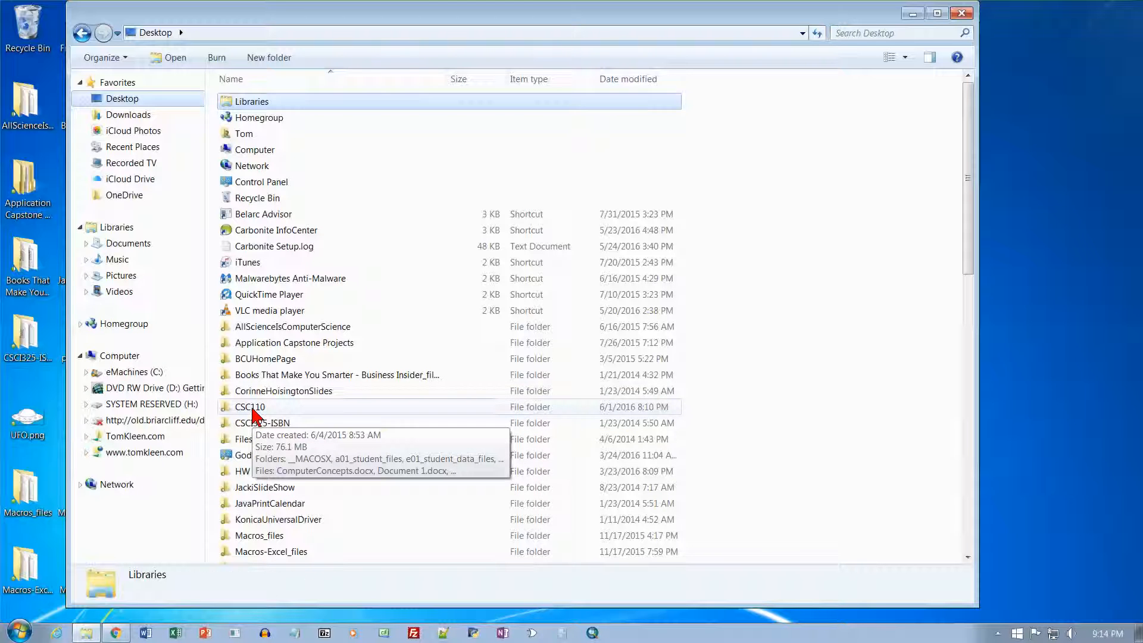
pyautogui.doubleClick(254, 410)
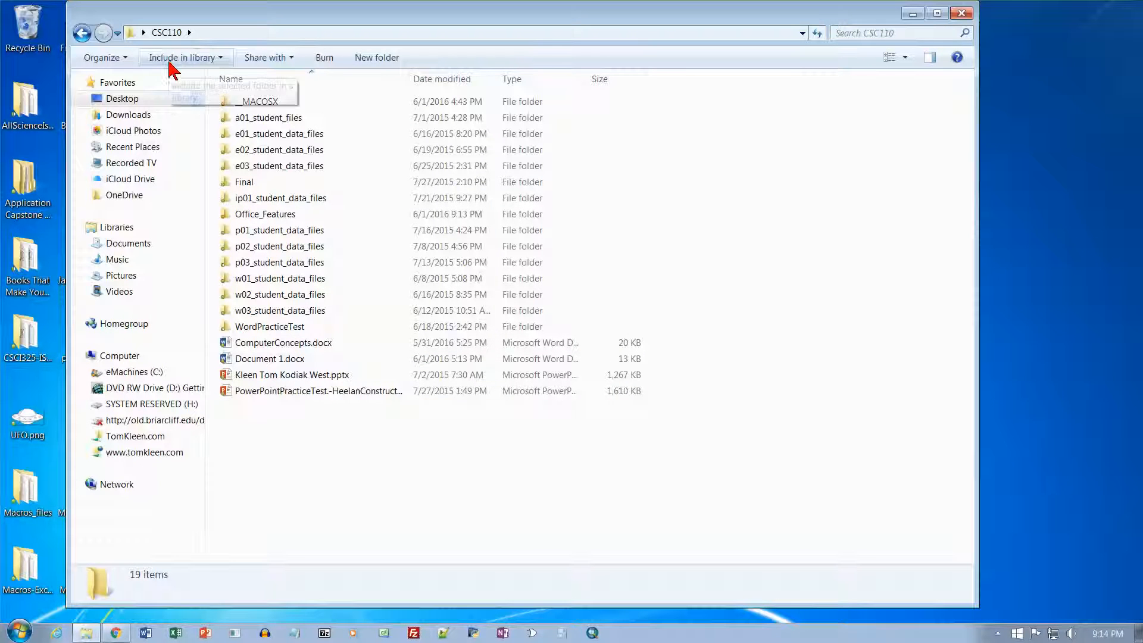
# - Return to the Desktop location and open the "Office Features Chapter 1" folder
pyautogui.click(121, 99)
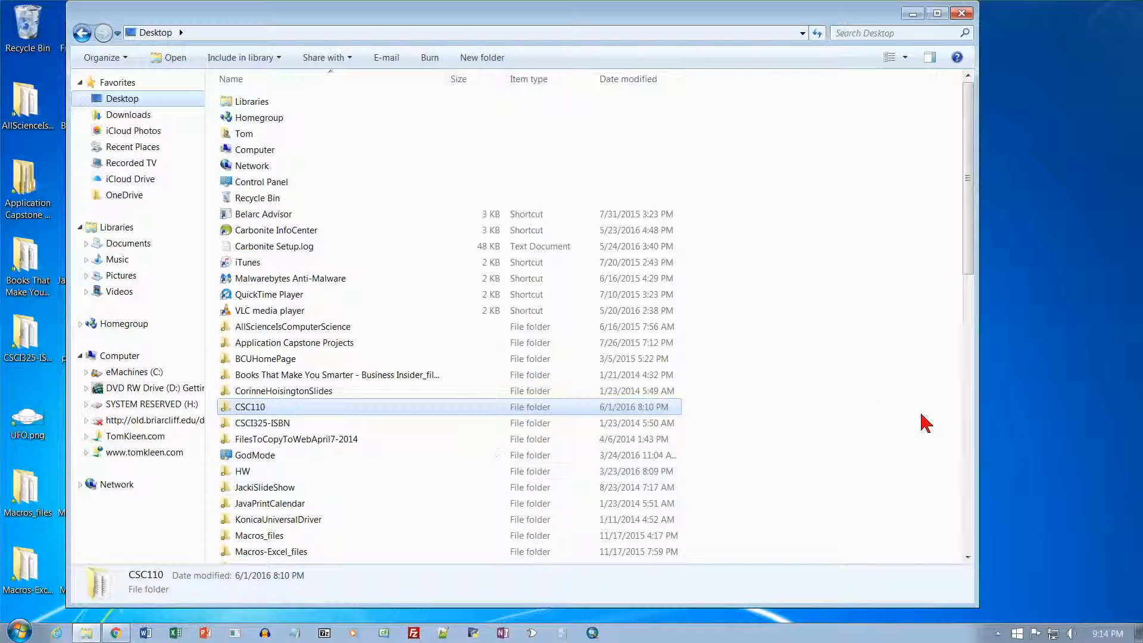
pyautogui.click(887, 415)
pyautogui.scroll(-3, 887, 414)
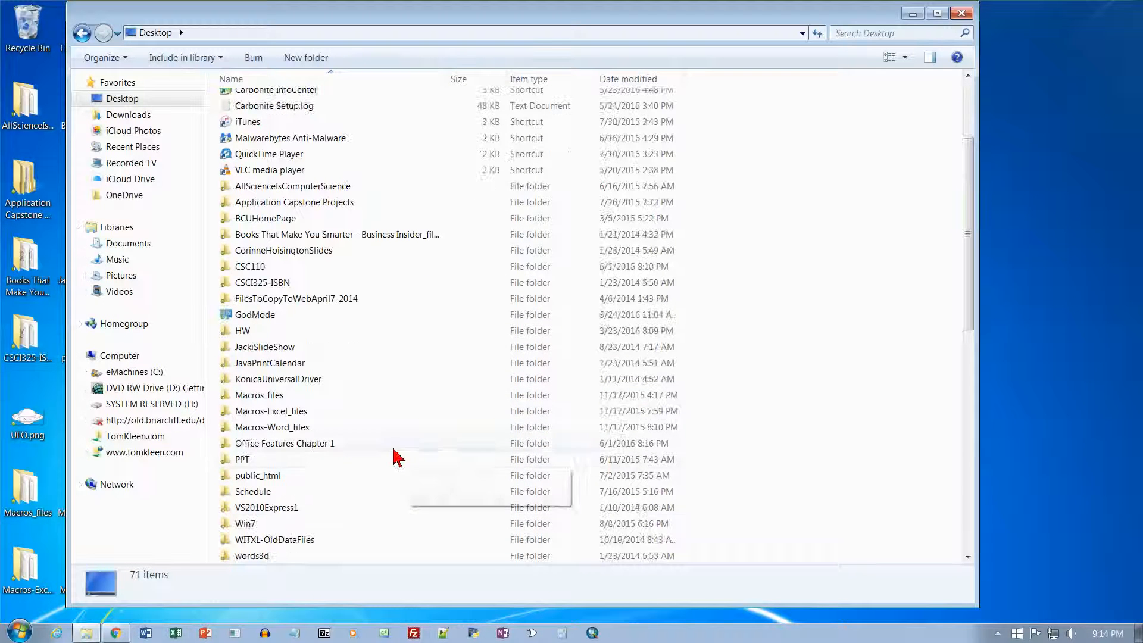
pyautogui.doubleClick(332, 446)
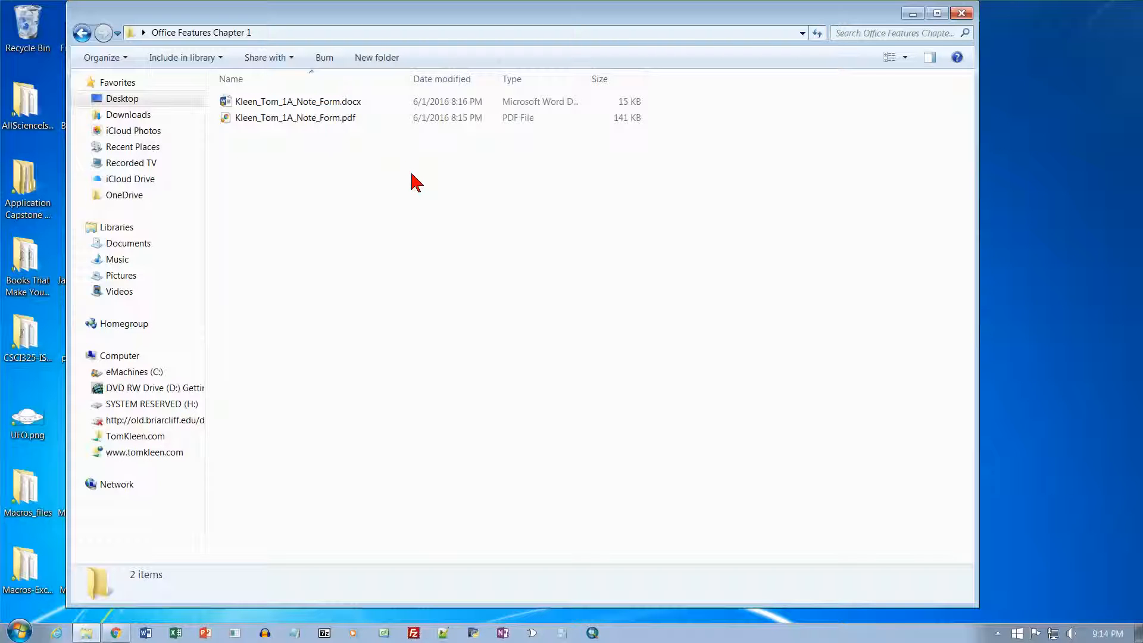
# - Compress the 1A Note Form Word document and its PDF together into one zipped folder
pyautogui.click(315, 102)
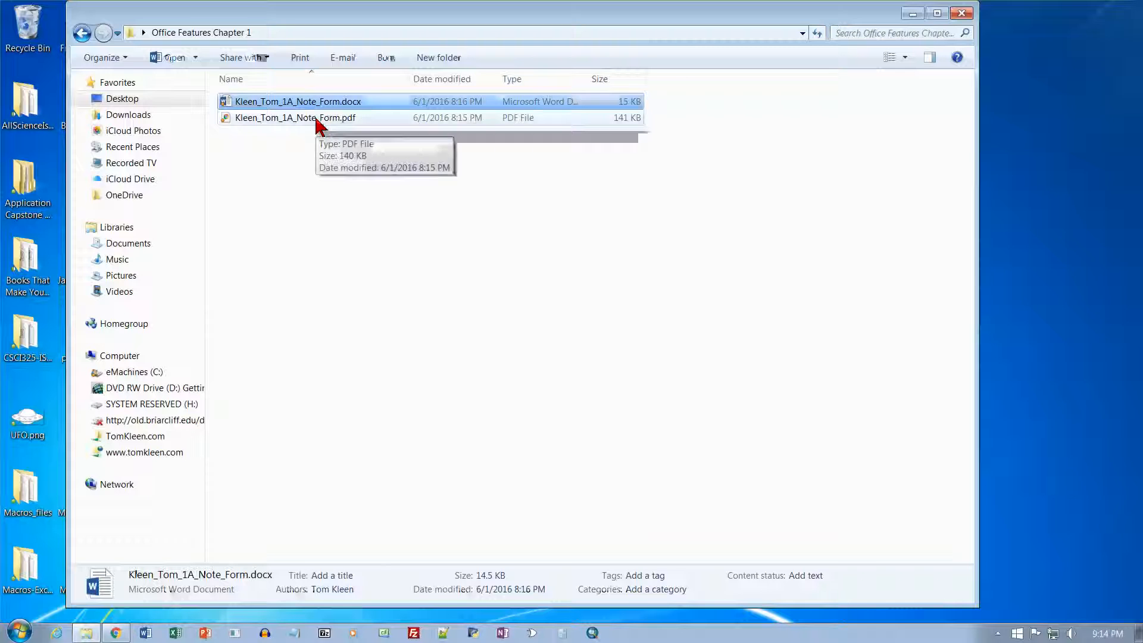
pyautogui.keyDown('ctrl'); pyautogui.click(317, 119); pyautogui.keyUp('ctrl')
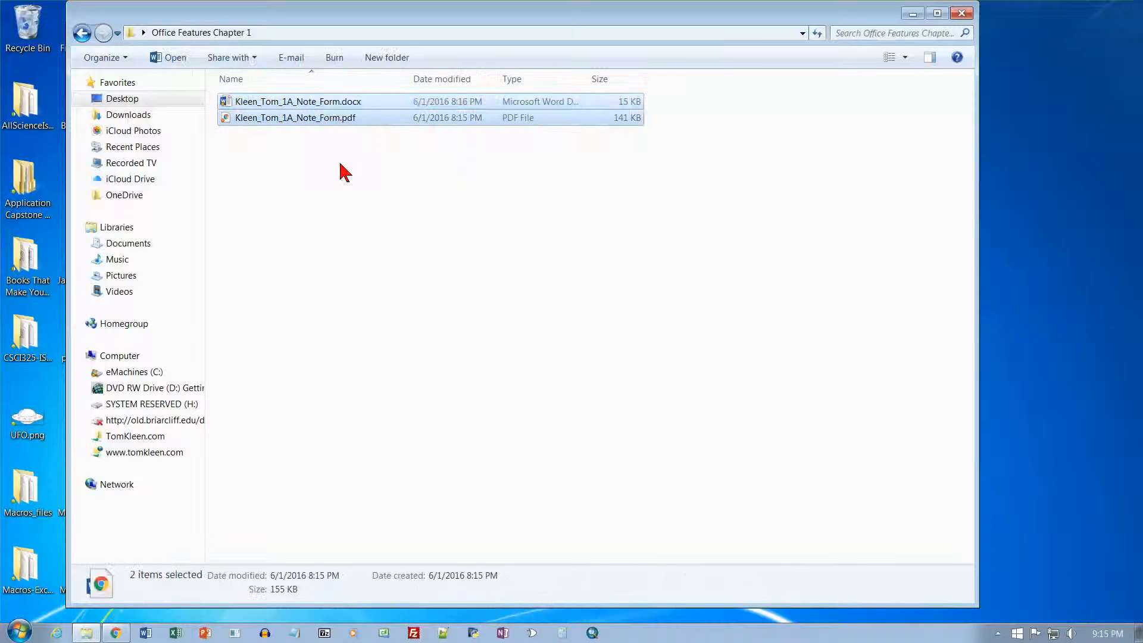
pyautogui.rightClick(350, 124)
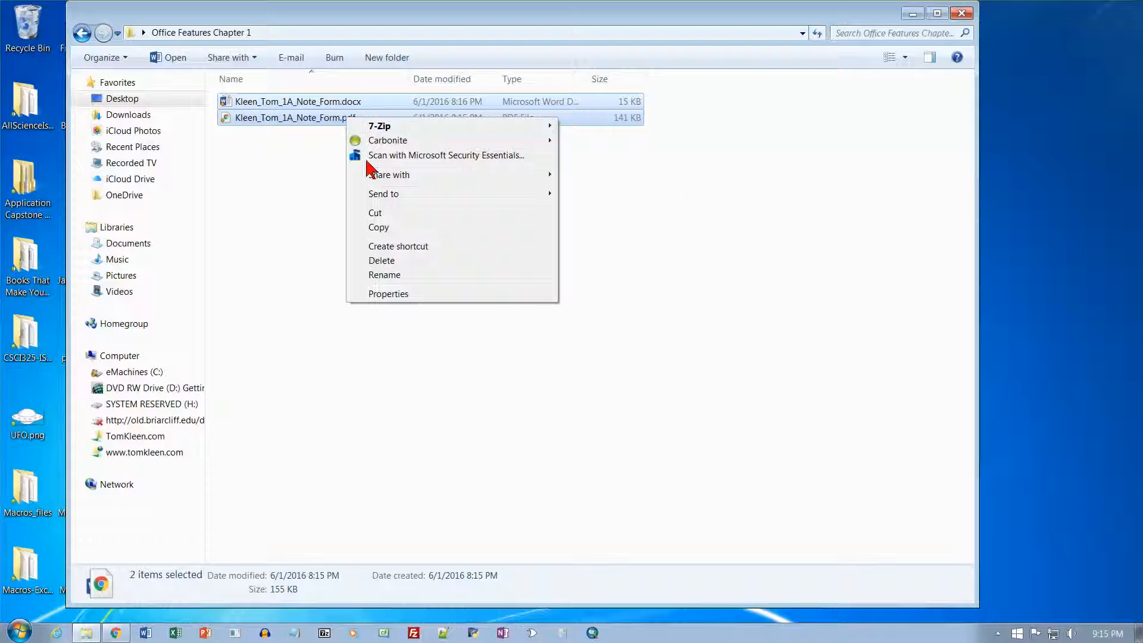
pyautogui.moveTo(378, 194)
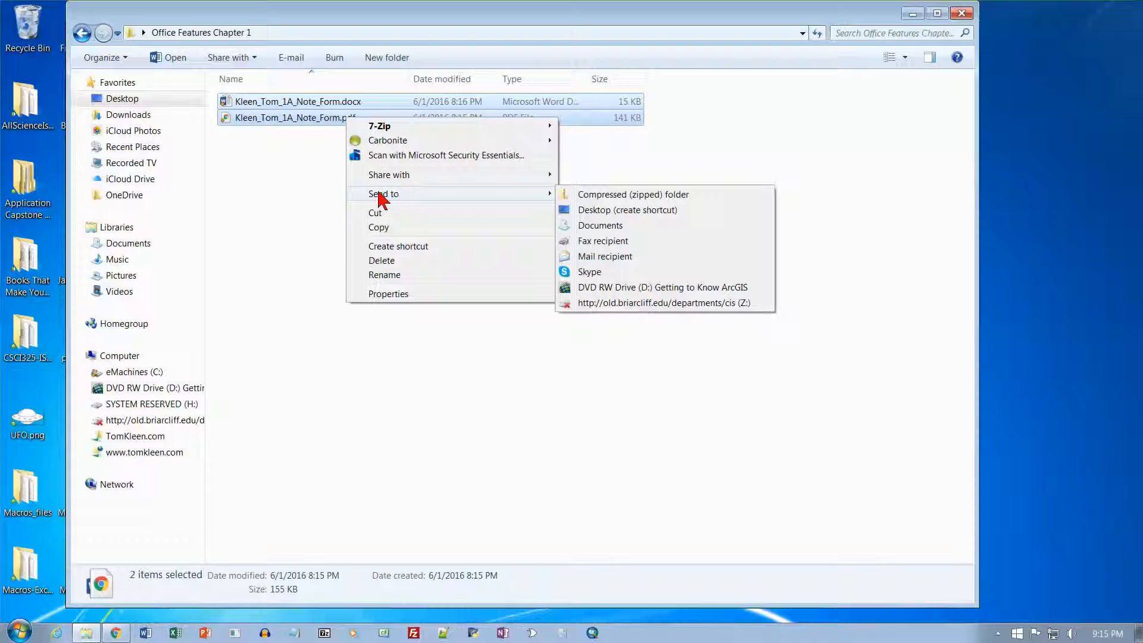
pyautogui.click(627, 198)
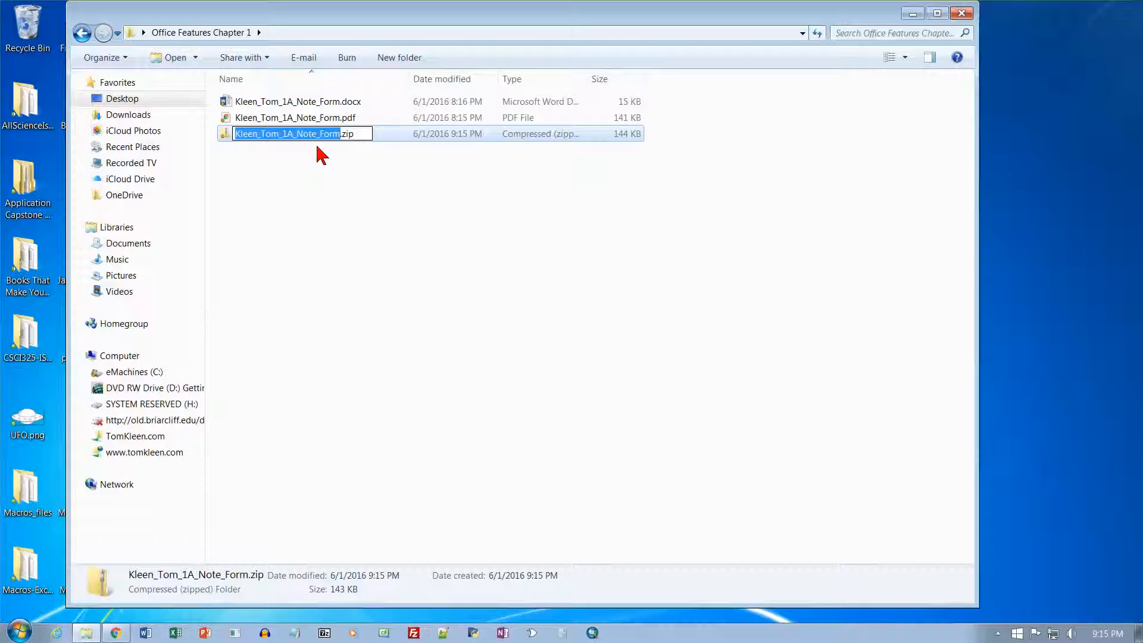
pyautogui.write('Last')
pyautogui.write('_Name')
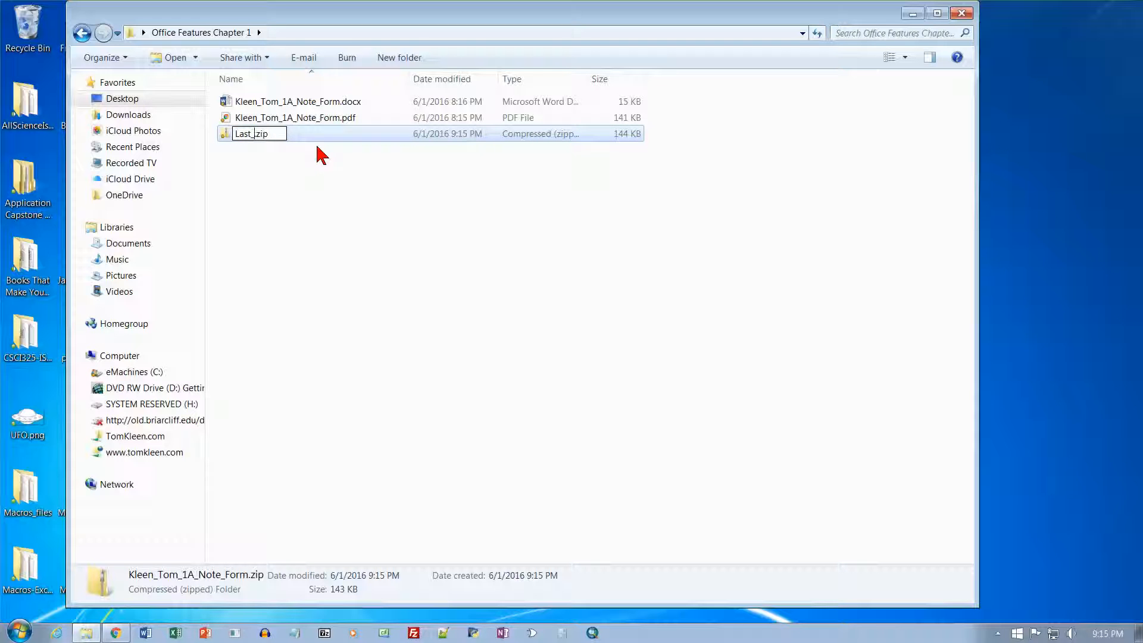
pyautogui.press('BackSpace')
pyautogui.press('BackSpace')
pyautogui.press('BackSpace')
pyautogui.press('BackSpace')
pyautogui.press('BackSpace')
pyautogui.press('BackSpace')
pyautogui.press('BackSpace')
pyautogui.press('BackSpace')
pyautogui.press('BackSpace')
# - Rename the zipped folder with the owner's last and first name followed by "_Office_Features_Chapter_1", and close the folder window
pyautogui.write('Klen')
pyautogui.press('BackSpace')
pyautogui.write('en_Tom')
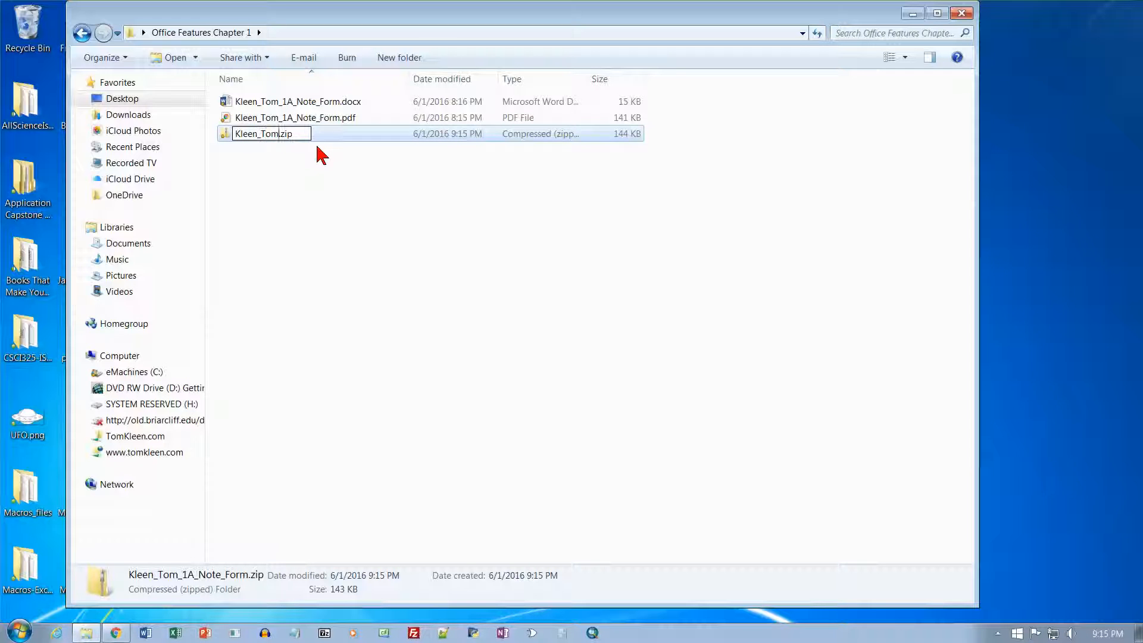
pyautogui.write('_Office')
pyautogui.write('_Features_')
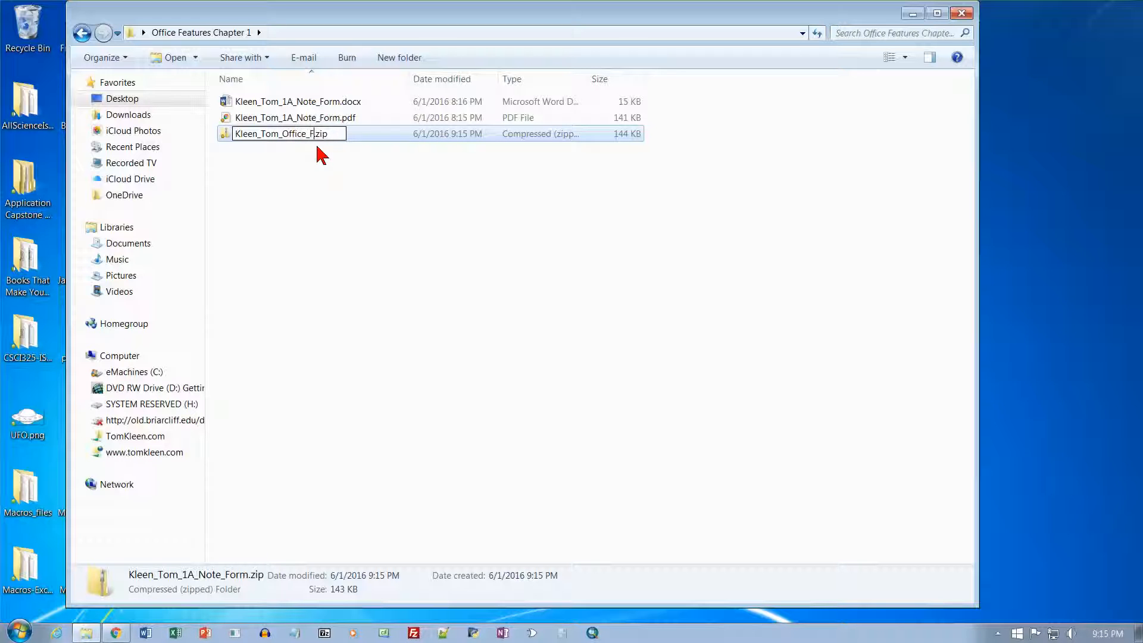
pyautogui.write('Chapter_1')
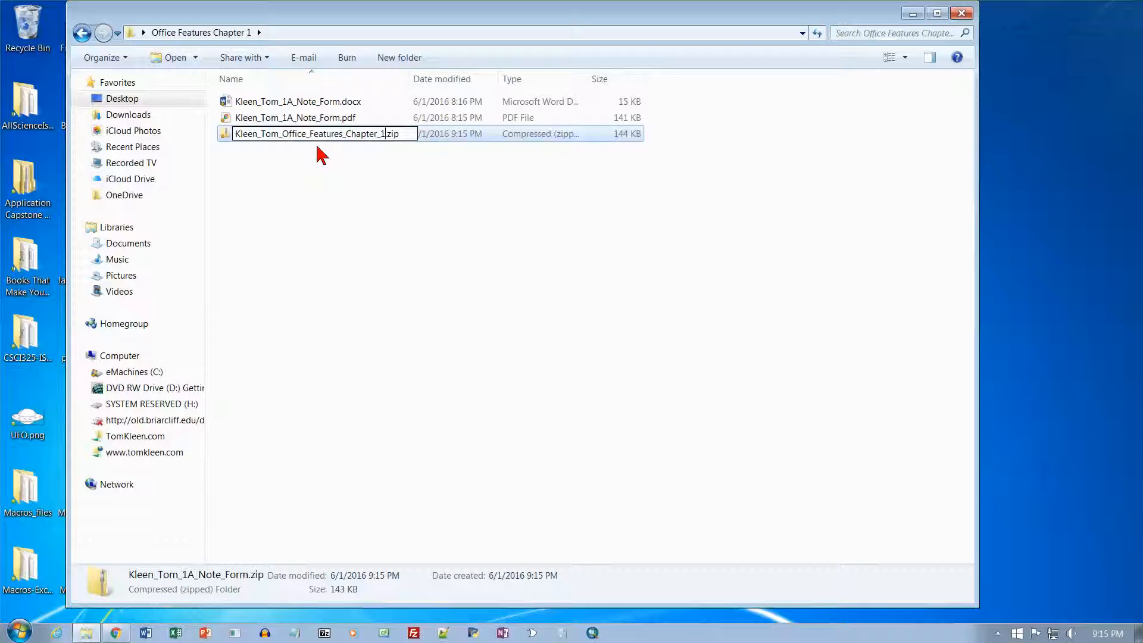
pyautogui.press('Return')
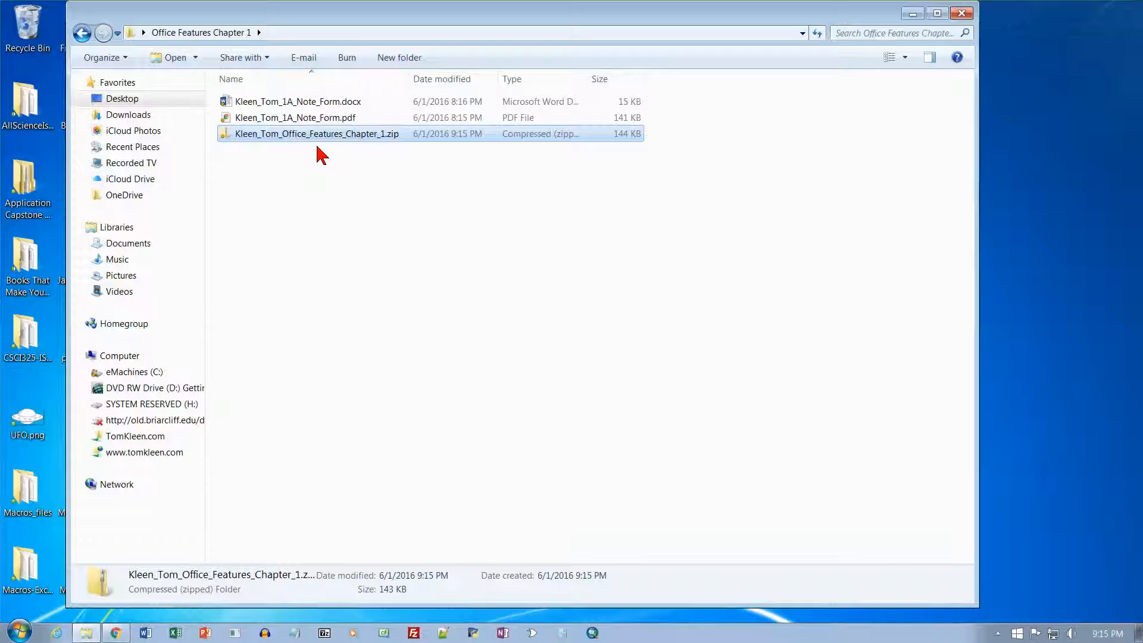
pyautogui.click(962, 13)
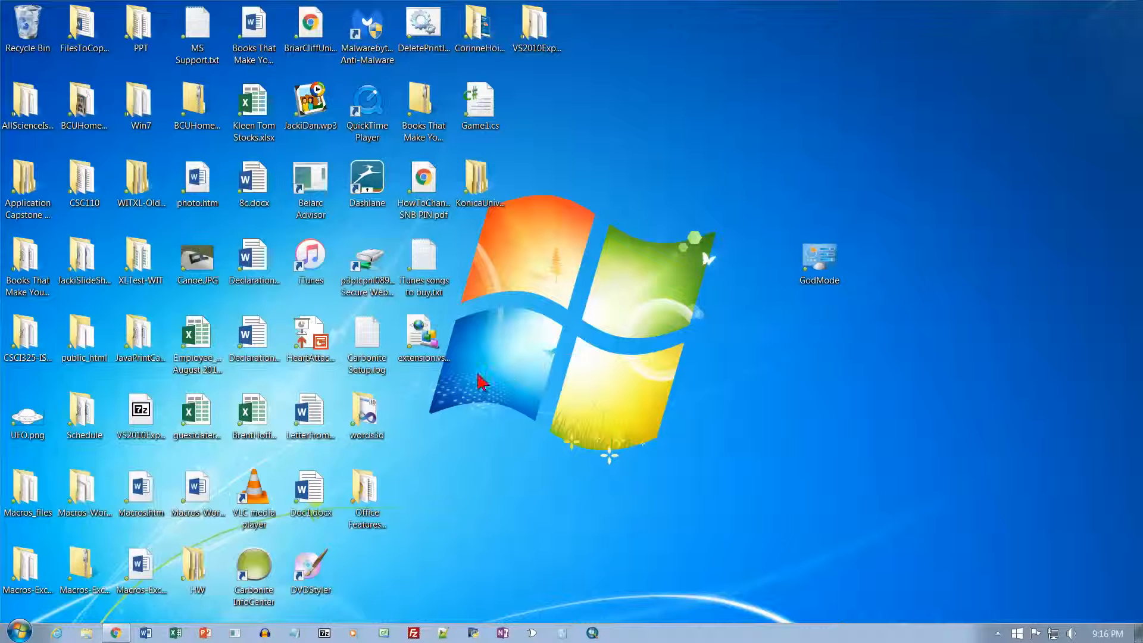
# - Find and launch Excel 2013 on the computer and create a blank workbook
pyautogui.click(20, 631)
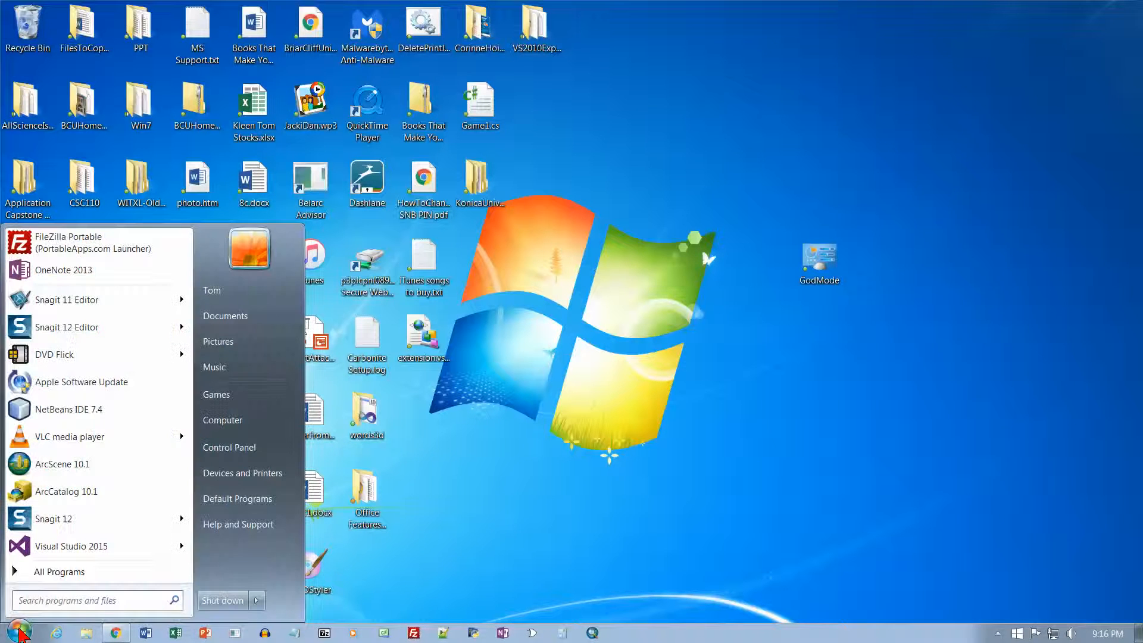
pyautogui.write('excel')
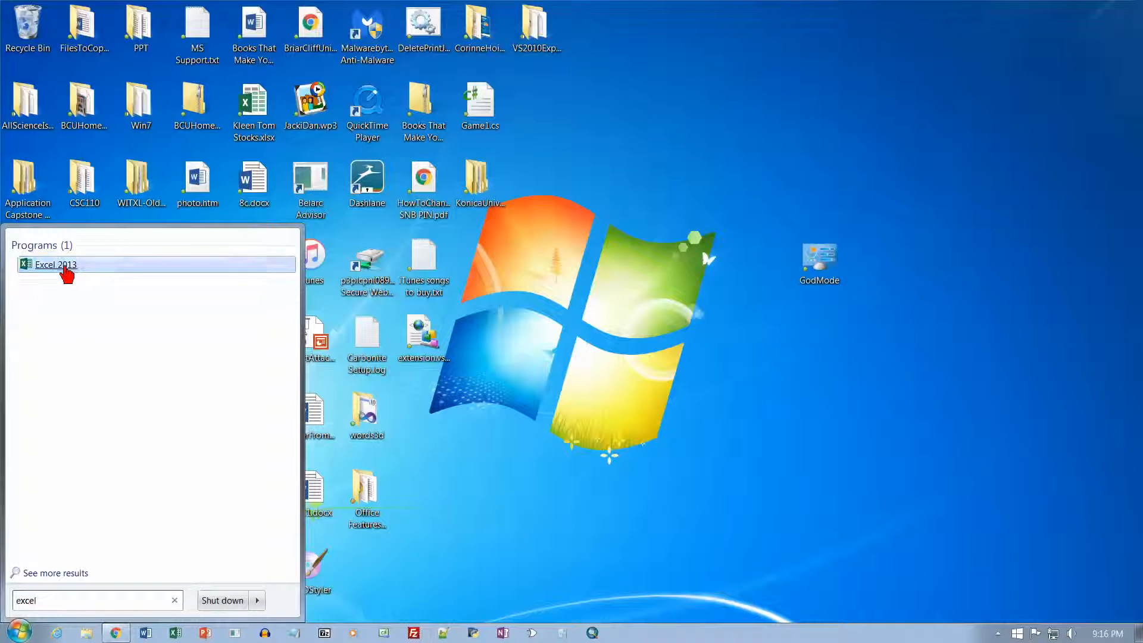
pyautogui.click(66, 269)
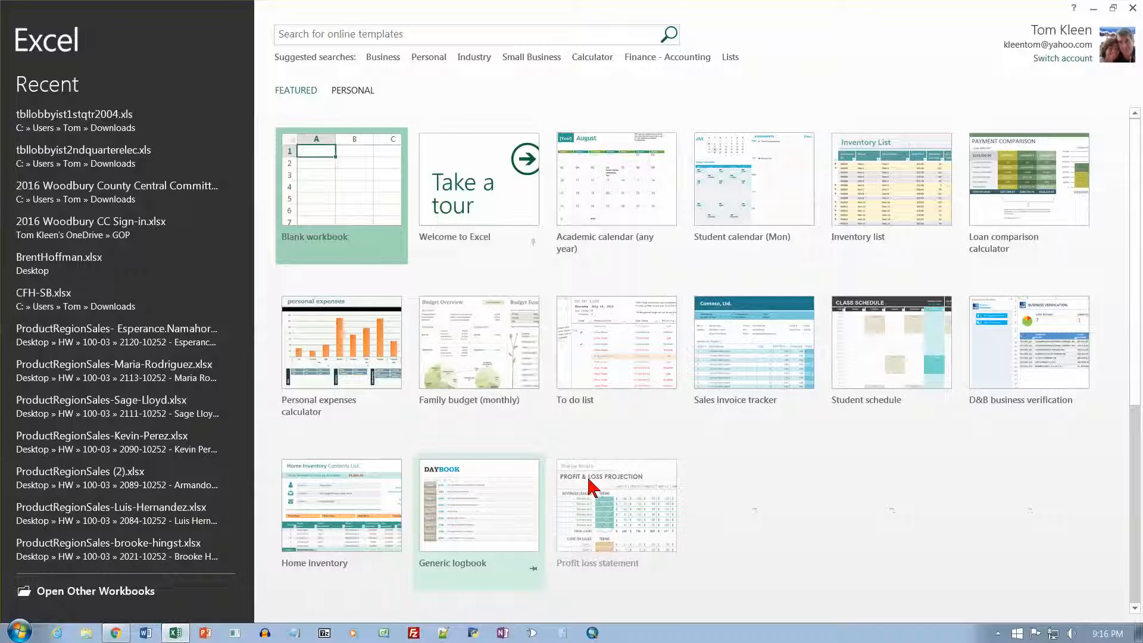
pyautogui.click(312, 172)
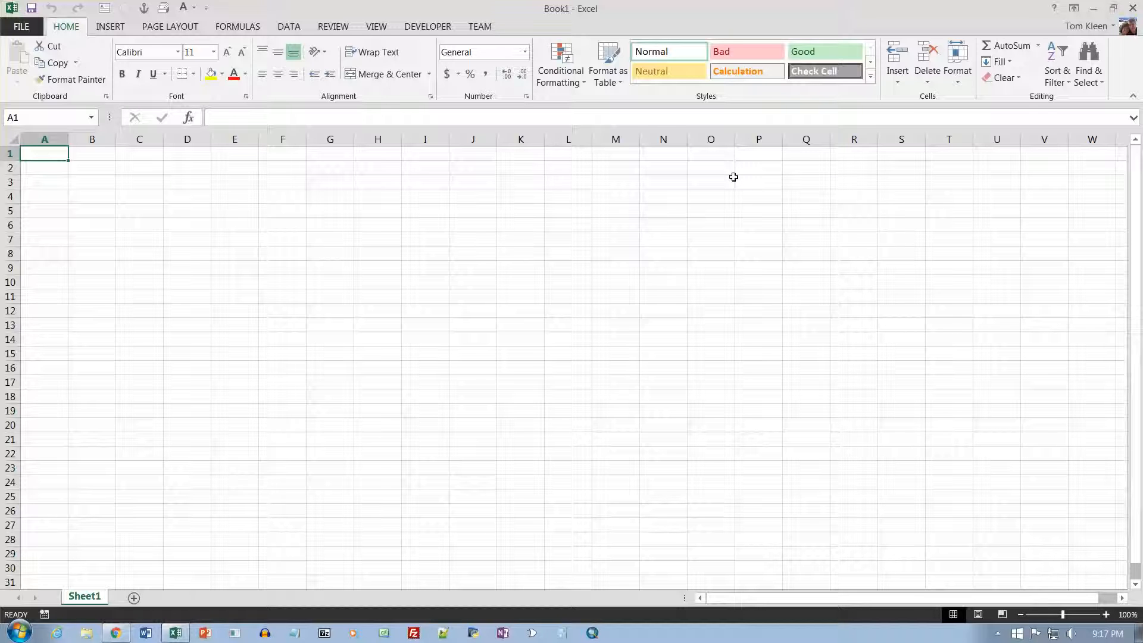
# - Search Excel Help for "formatting numbers", look over the listed articles, and close Help
pyautogui.press('F1')
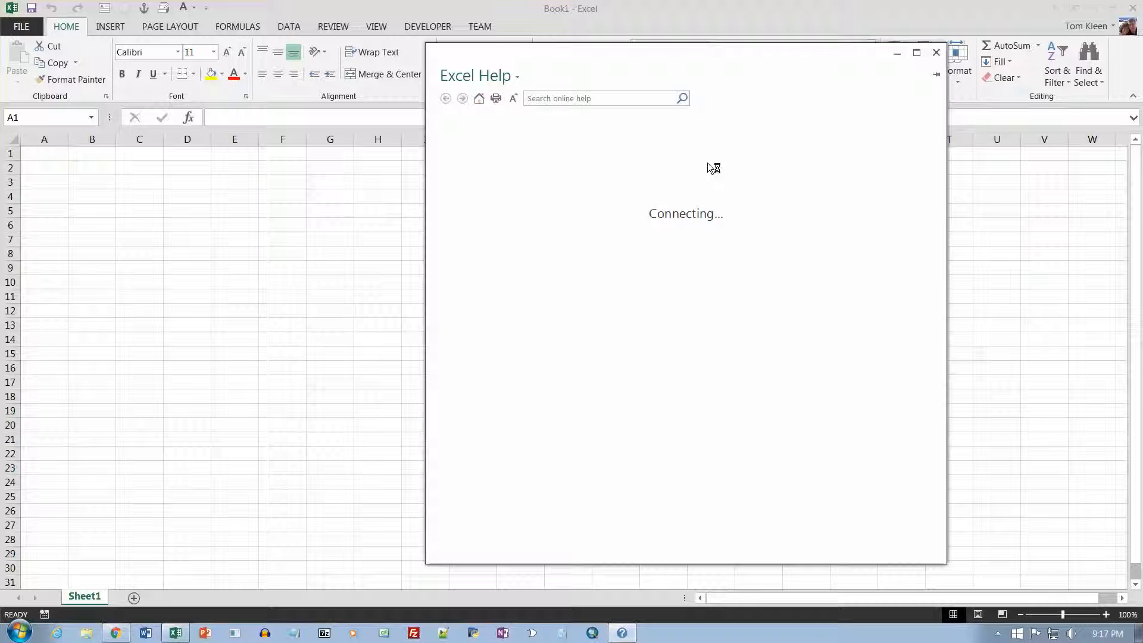
pyautogui.click(593, 98)
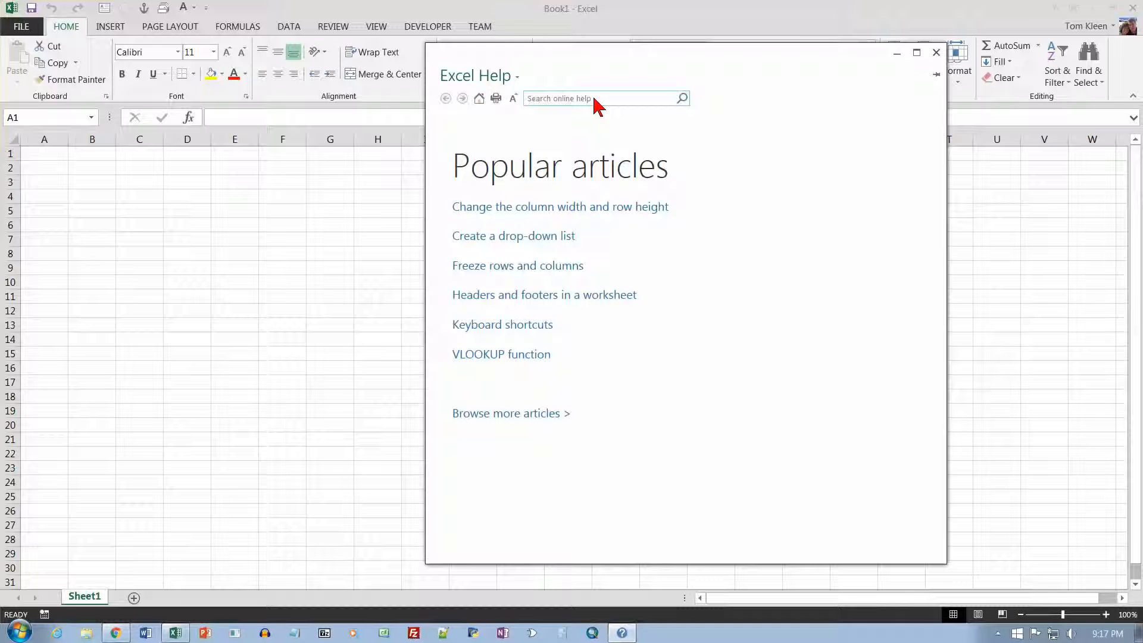
pyautogui.click(595, 99)
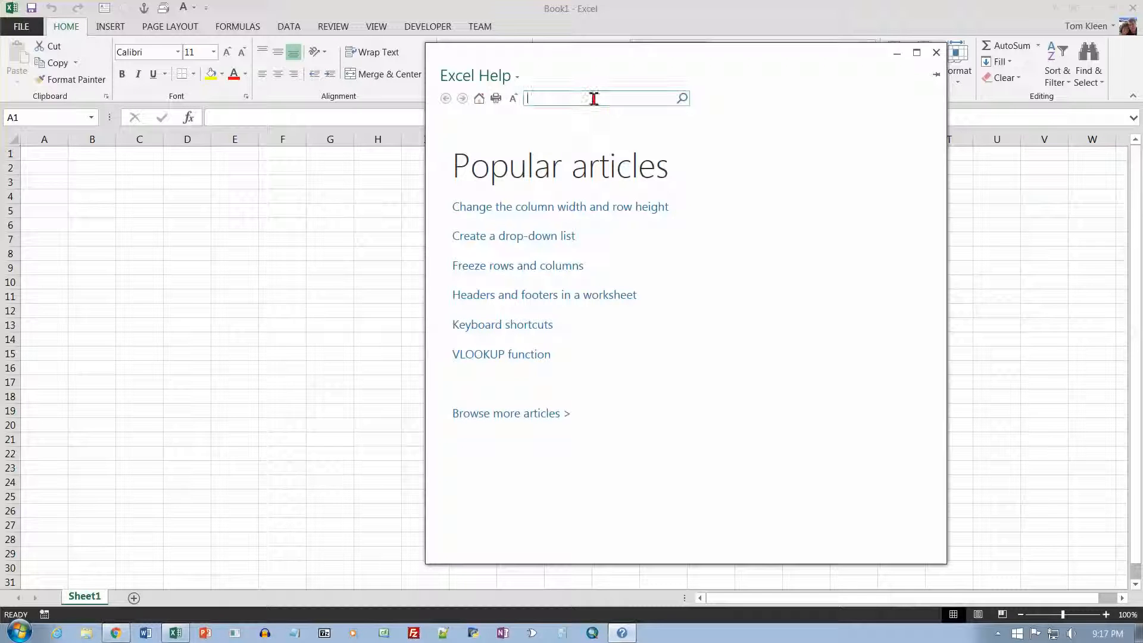
pyautogui.write('formatting numbers')
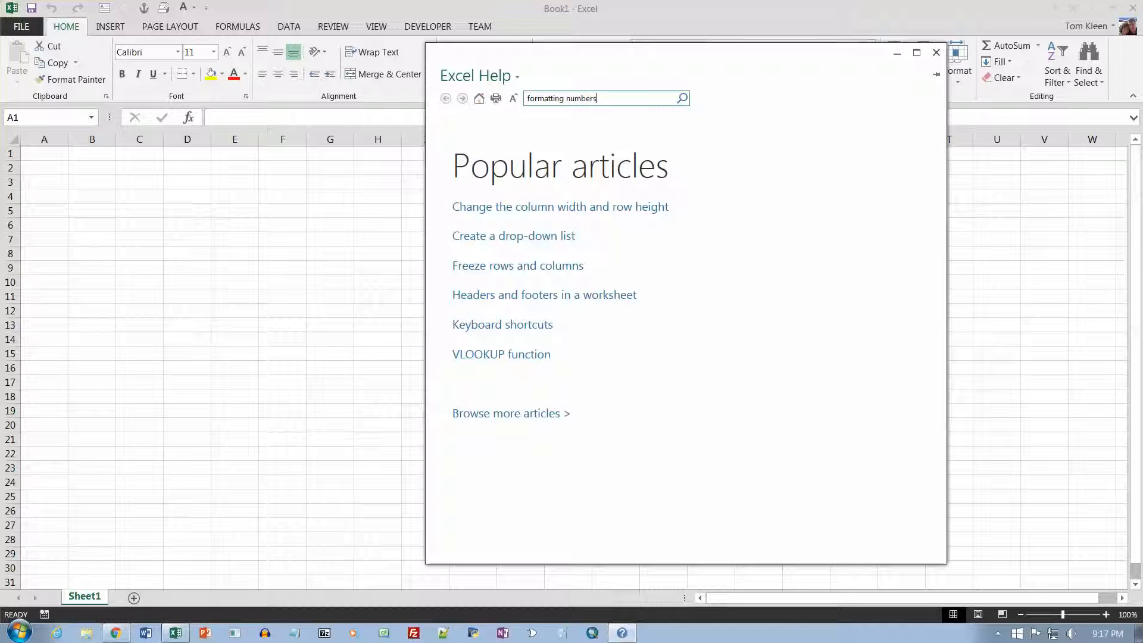
pyautogui.press('Return')
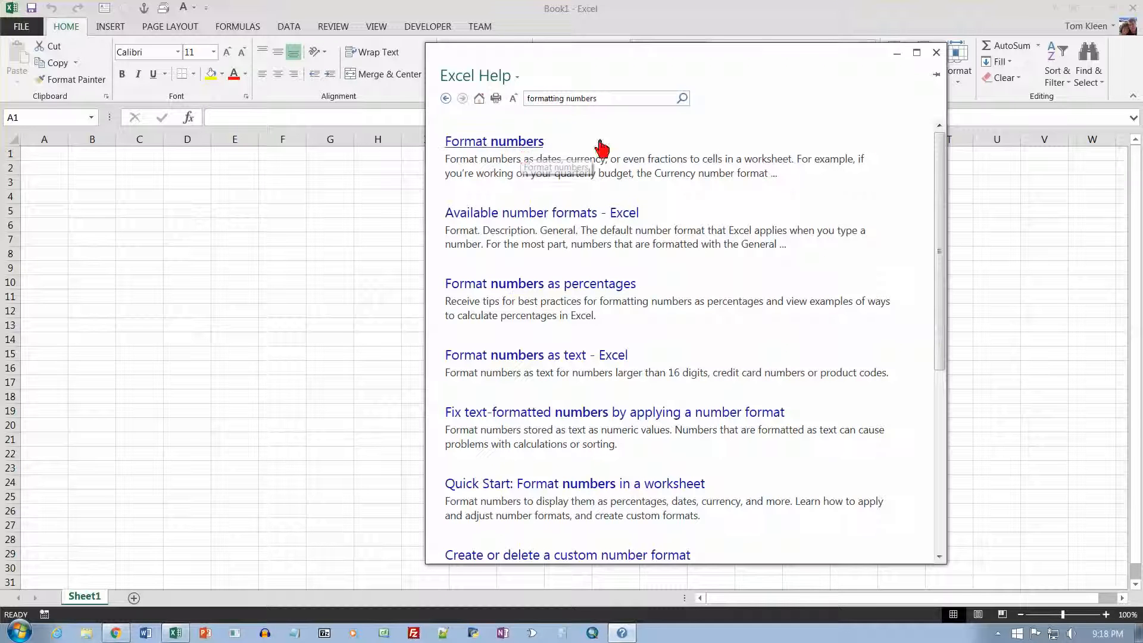
pyautogui.click(936, 53)
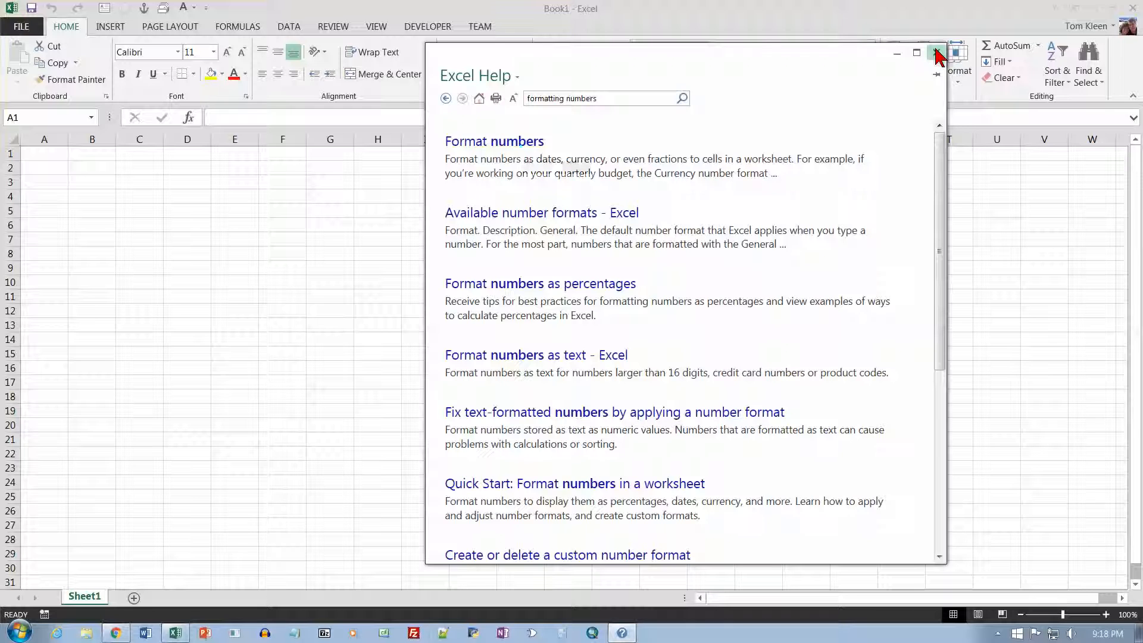